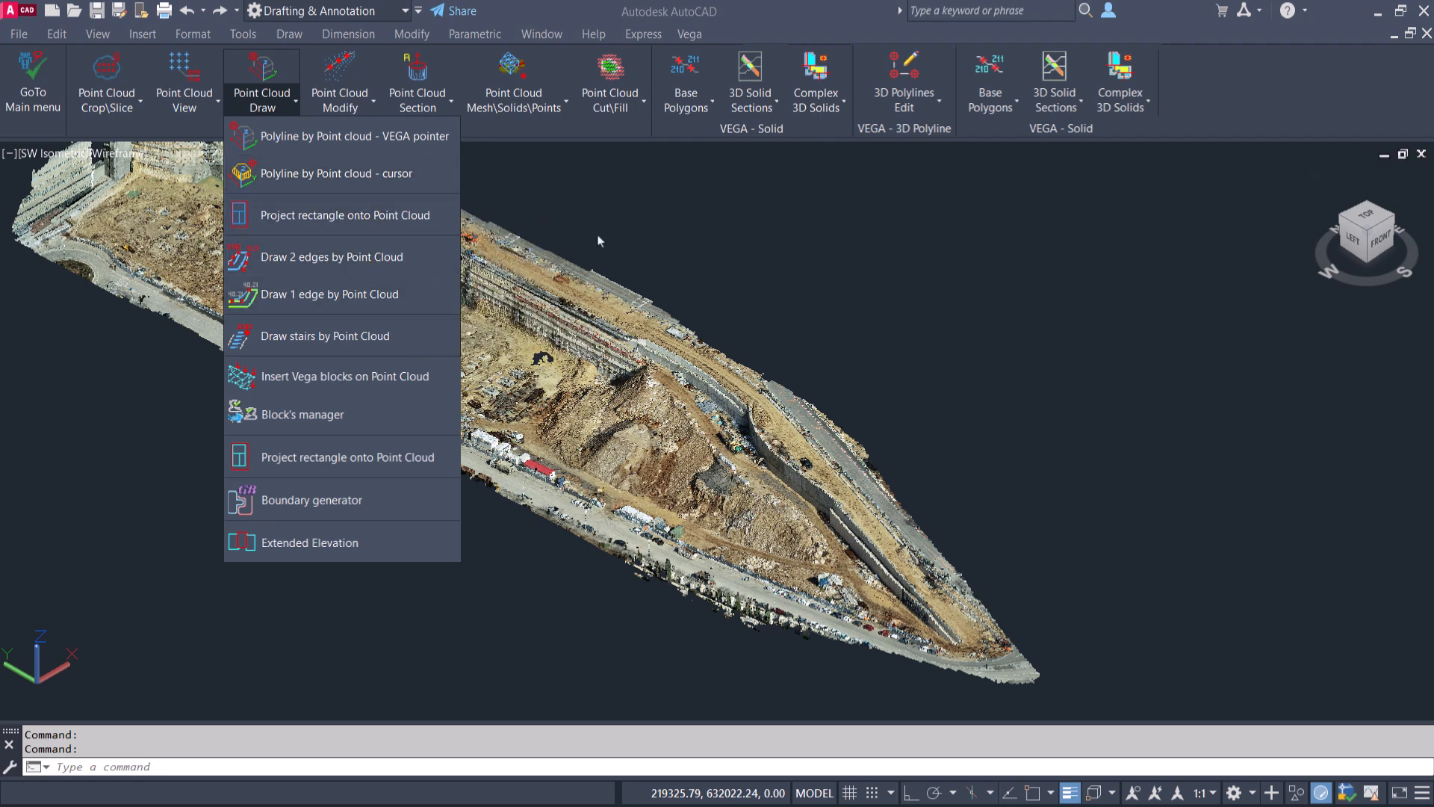
Step: In the top view of the point cloud, turn on 3D object snap with the point cloud Node mode
left_click(956, 433)
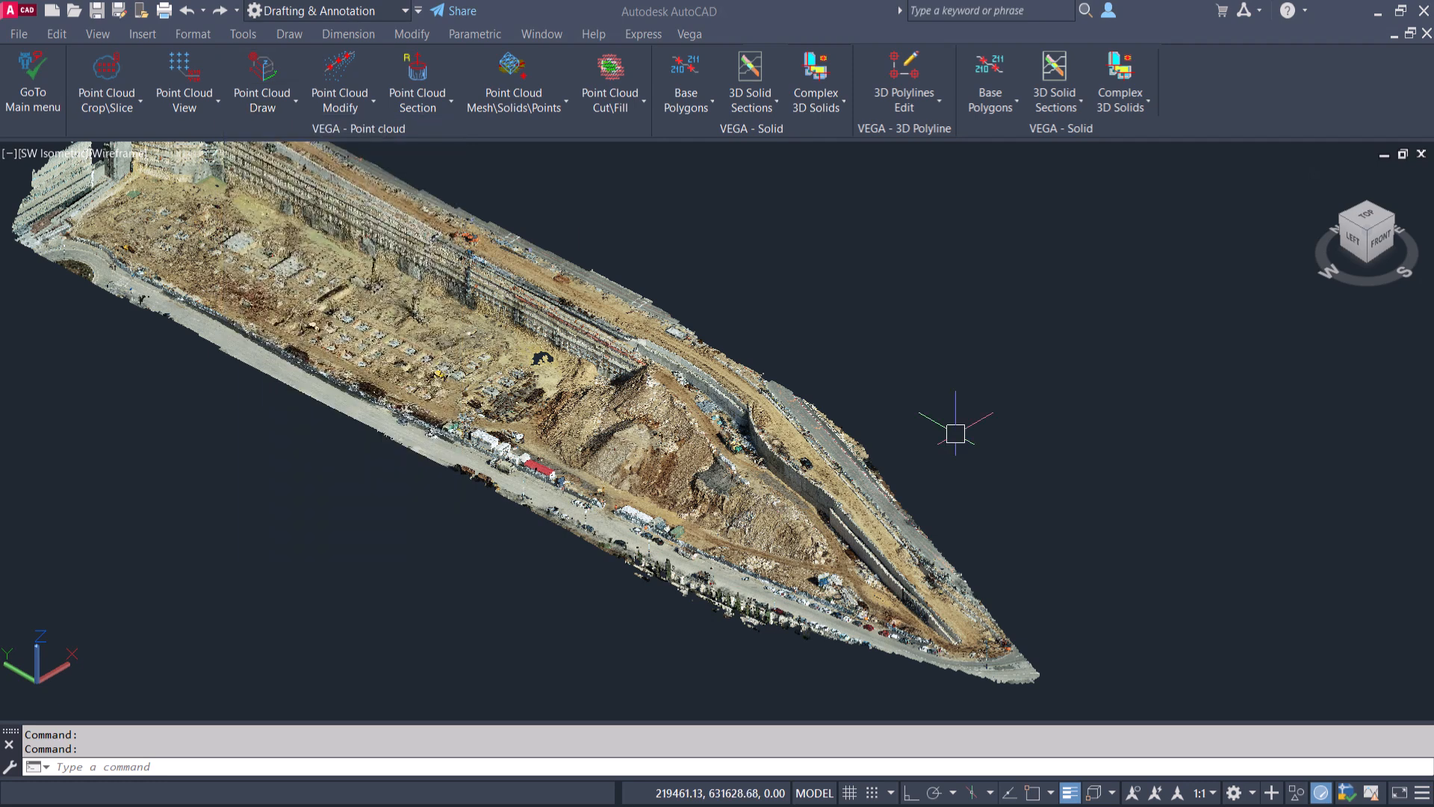
middle_click_drag(890, 452, 766, 400)
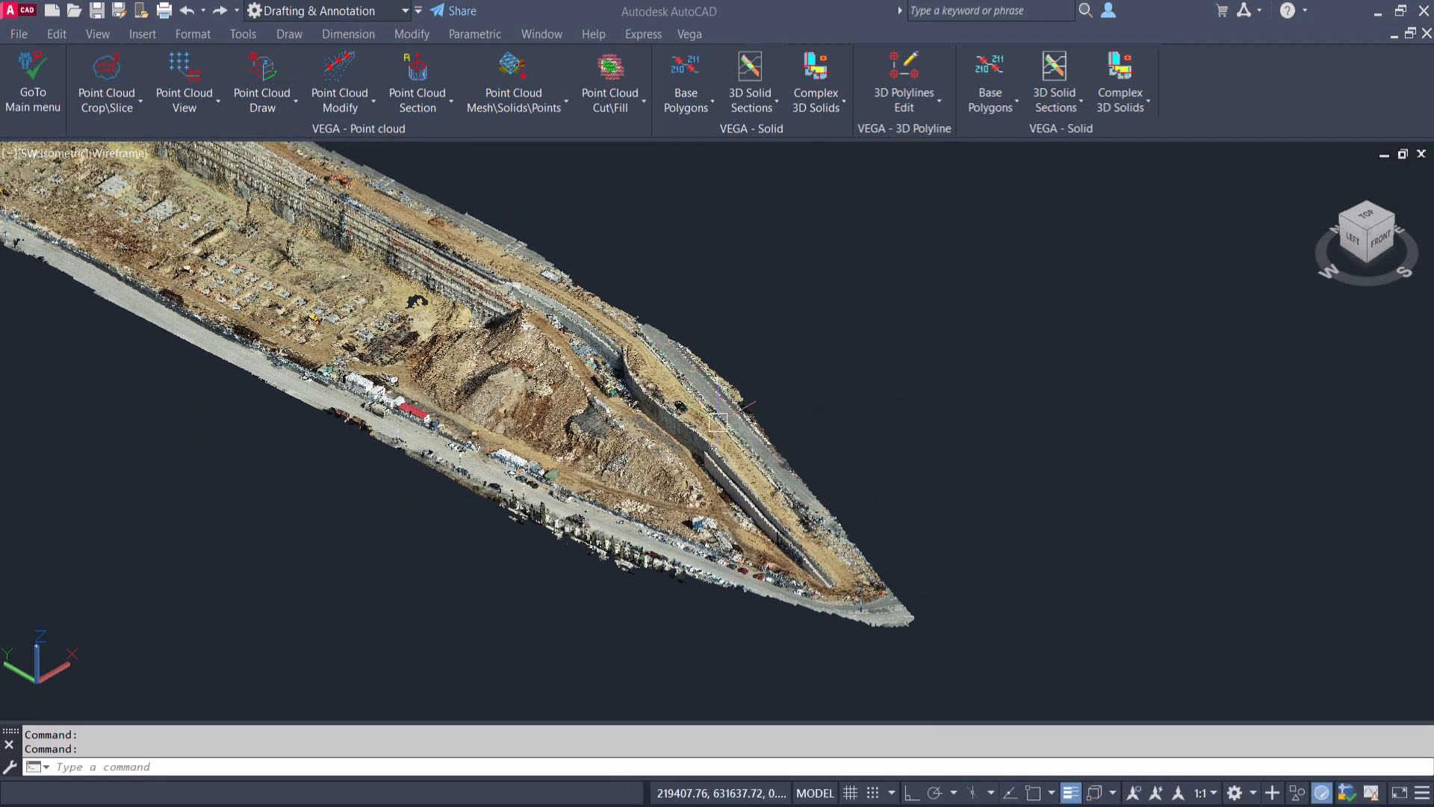
left_click(1367, 218)
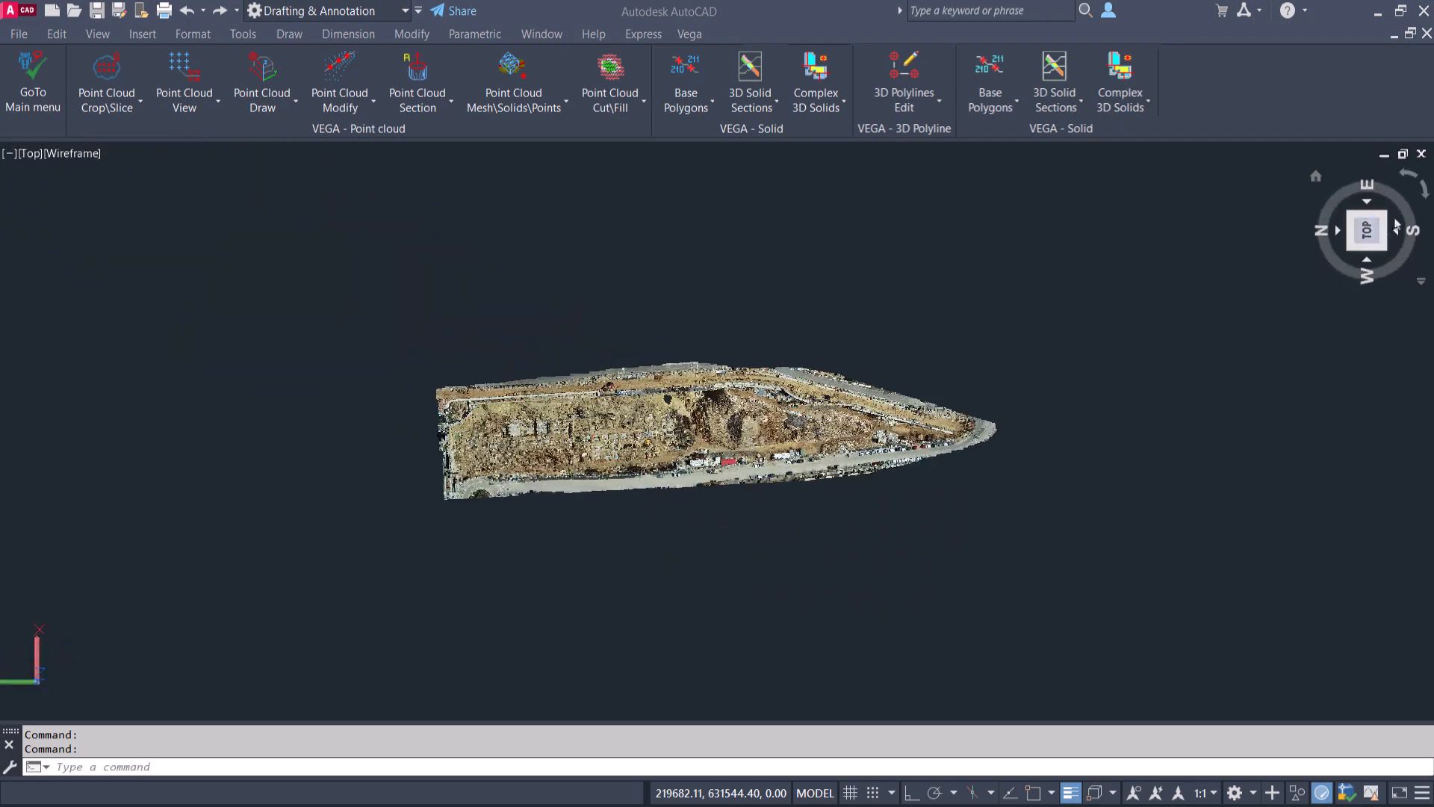
scroll(822, 396, "up", 10)
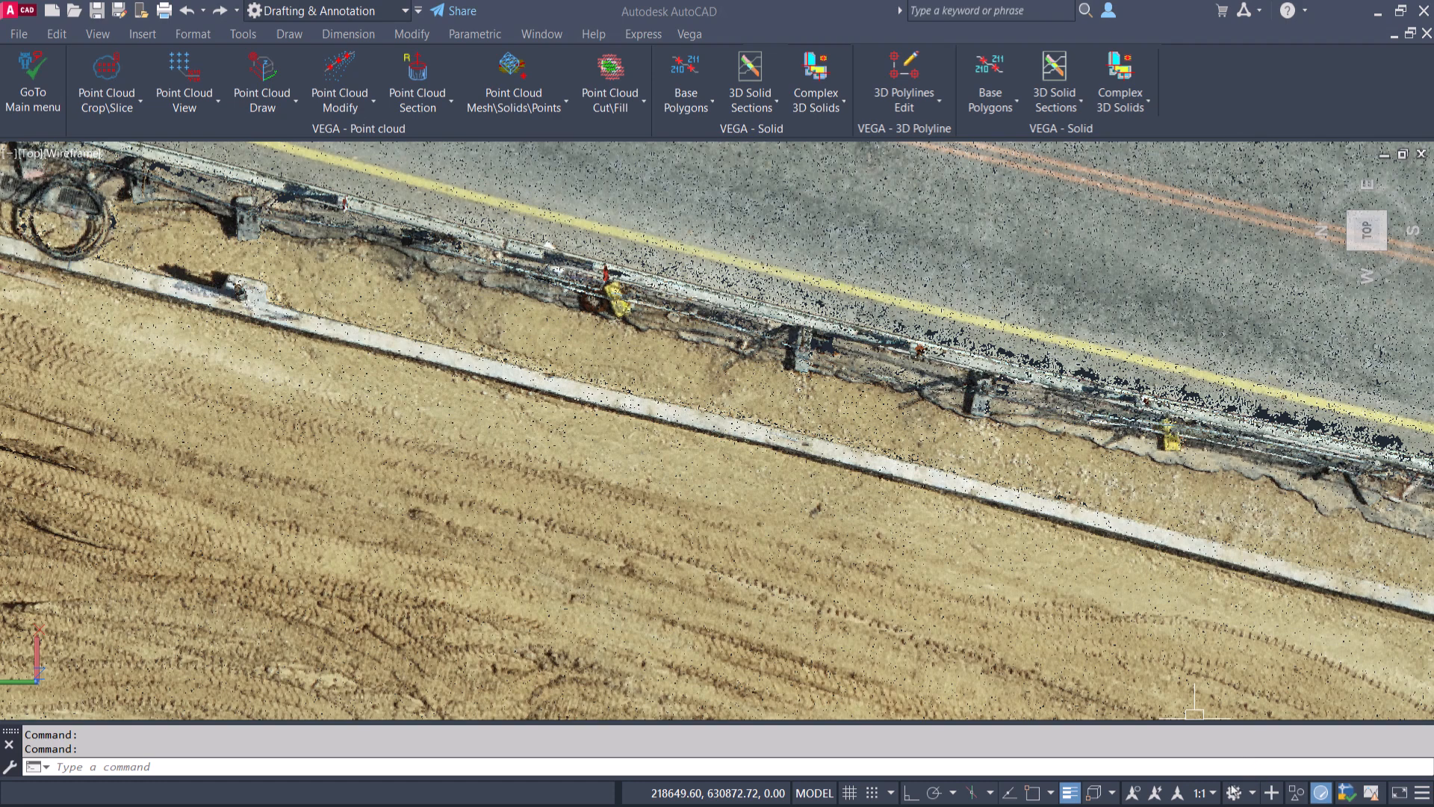
left_click(1108, 795)
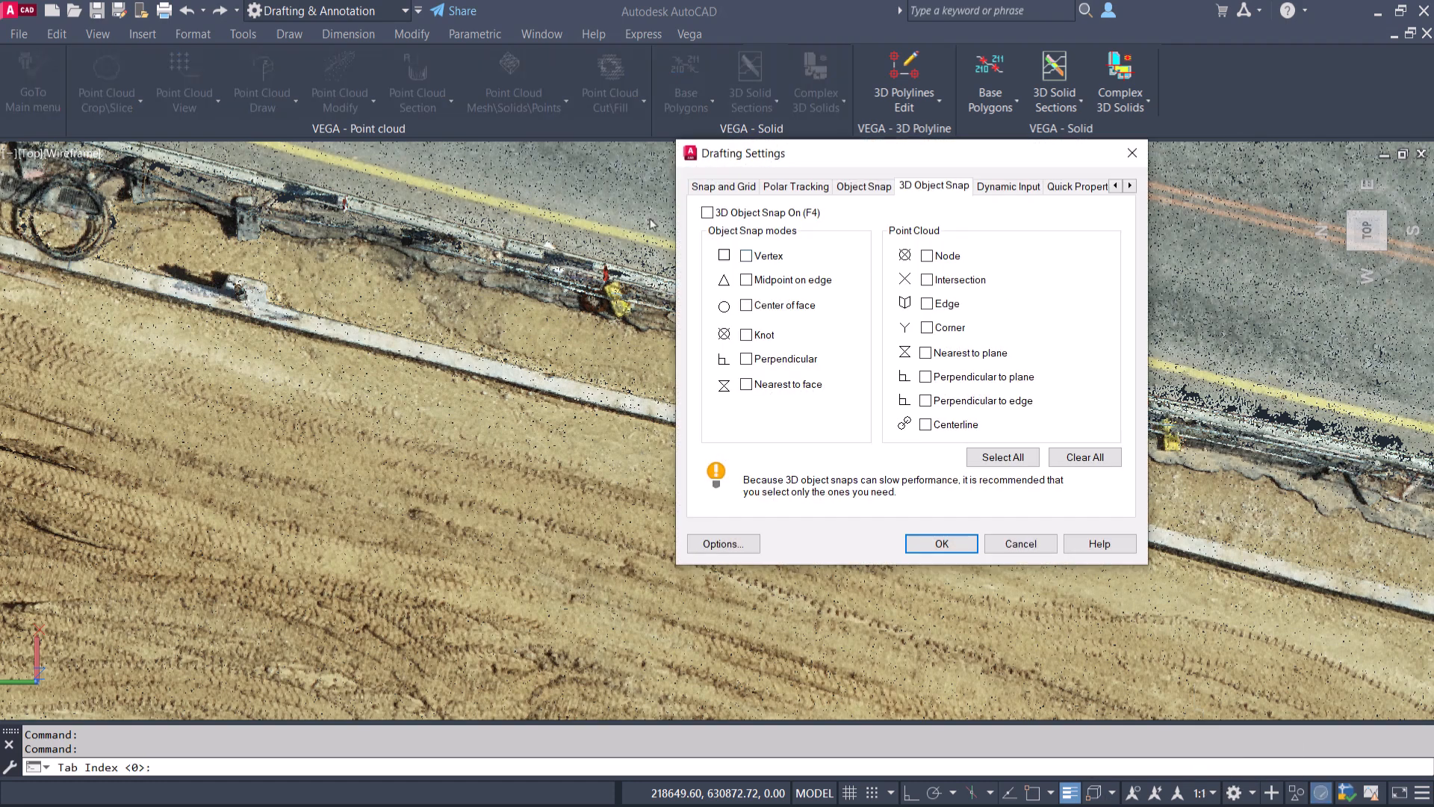
left_click(927, 256)
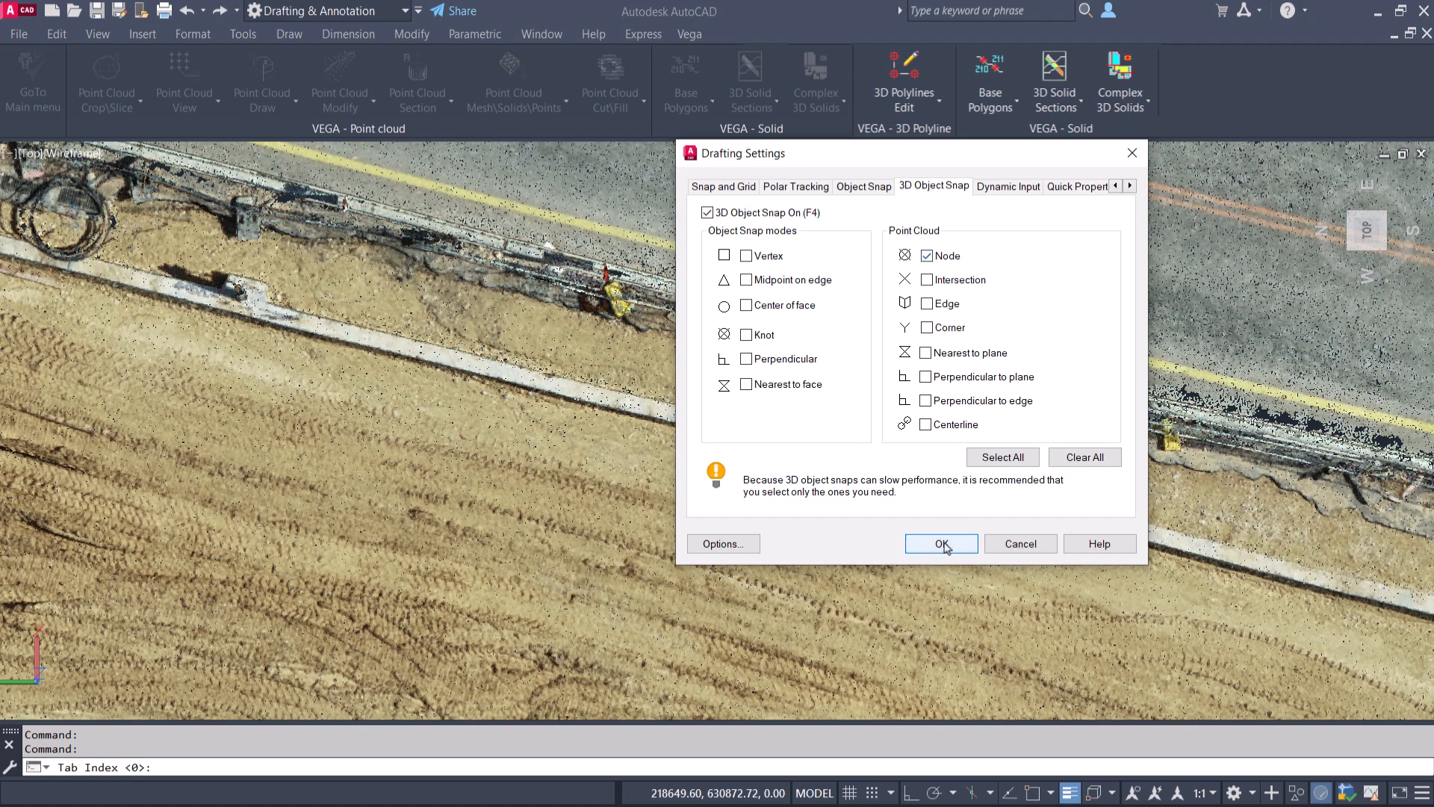
left_click(942, 543)
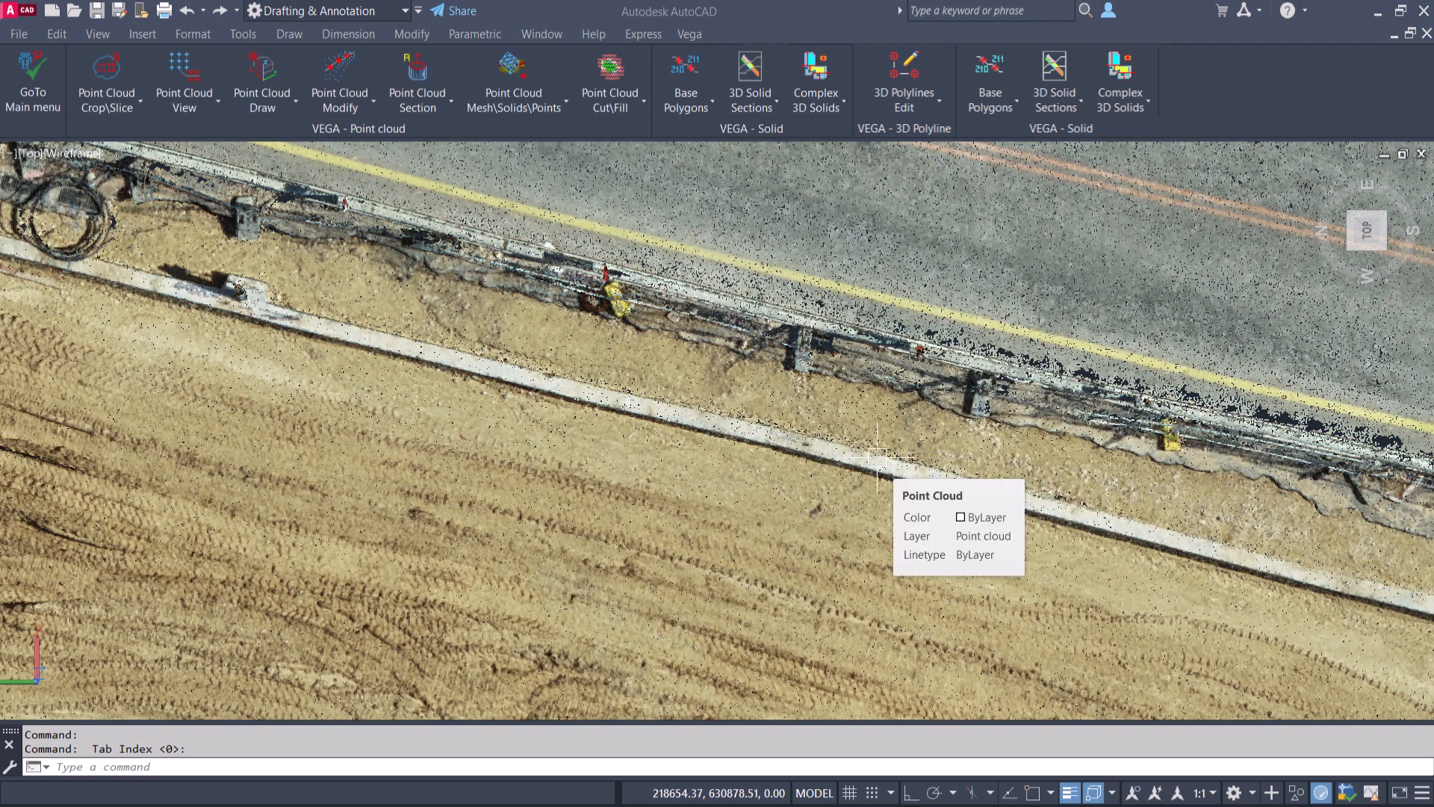
Step: Draw a short polyline along the edge of the concrete kerb beside the road, snapping to point cloud nodes
type("pl")
key("Return")
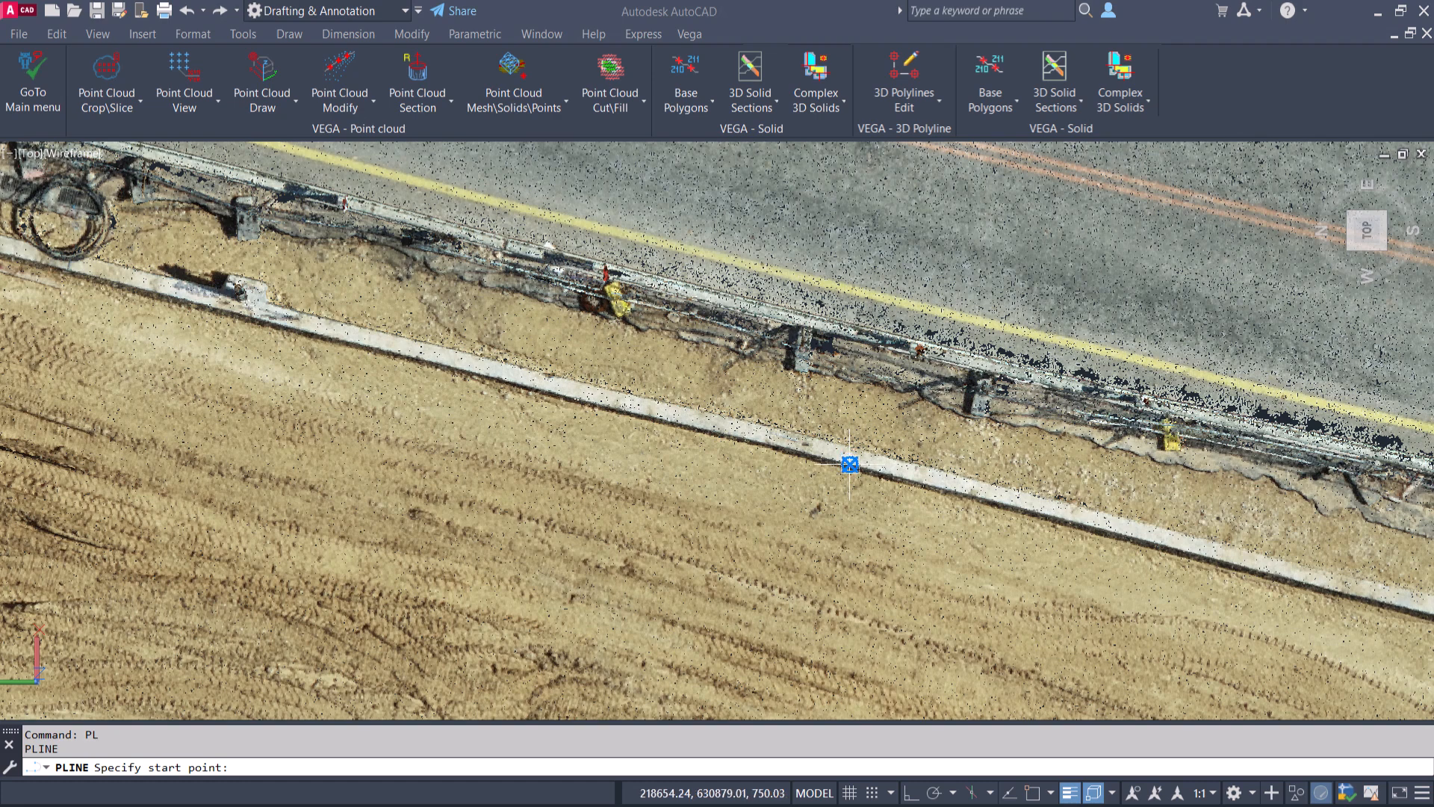
scroll(849, 464, "up", 2)
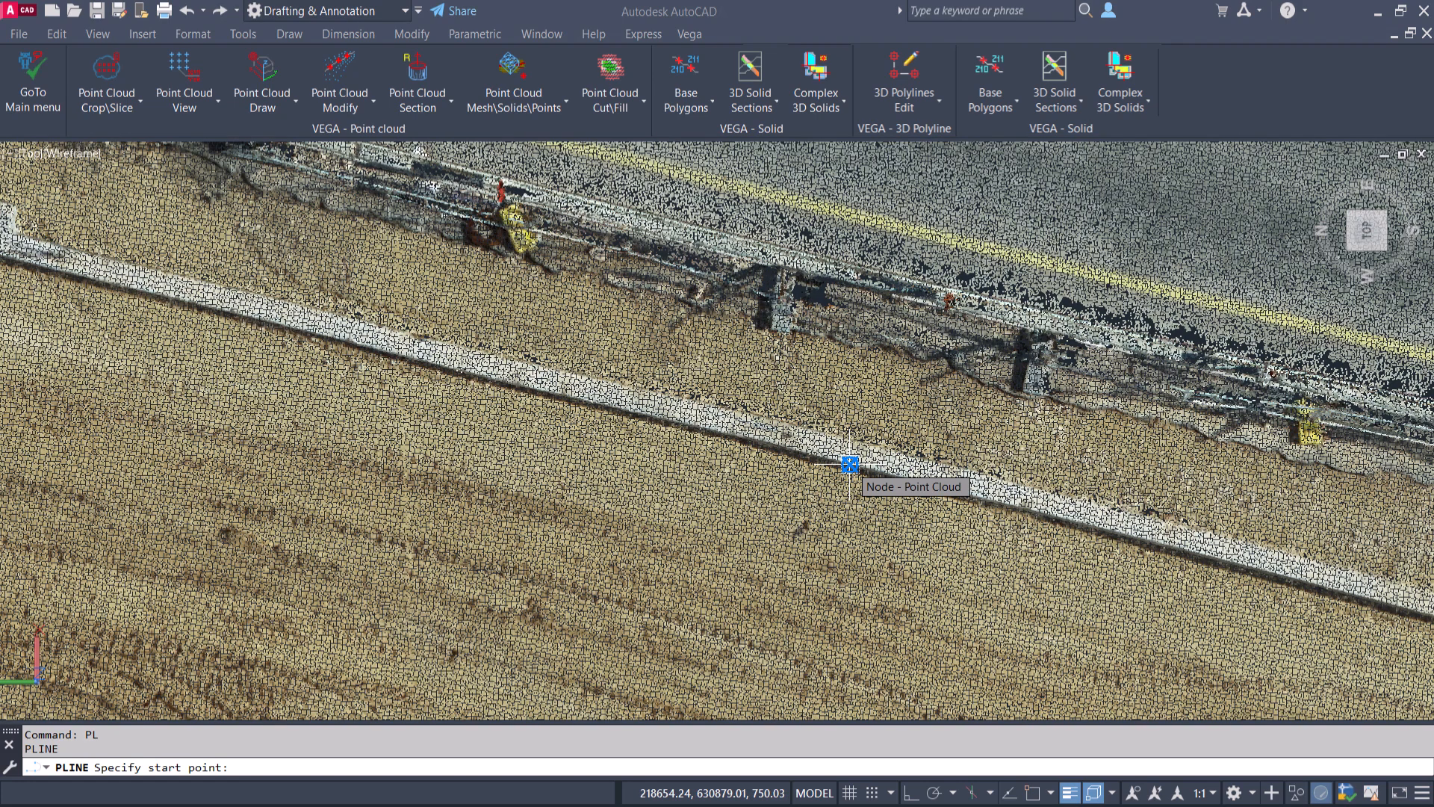
left_click(850, 464)
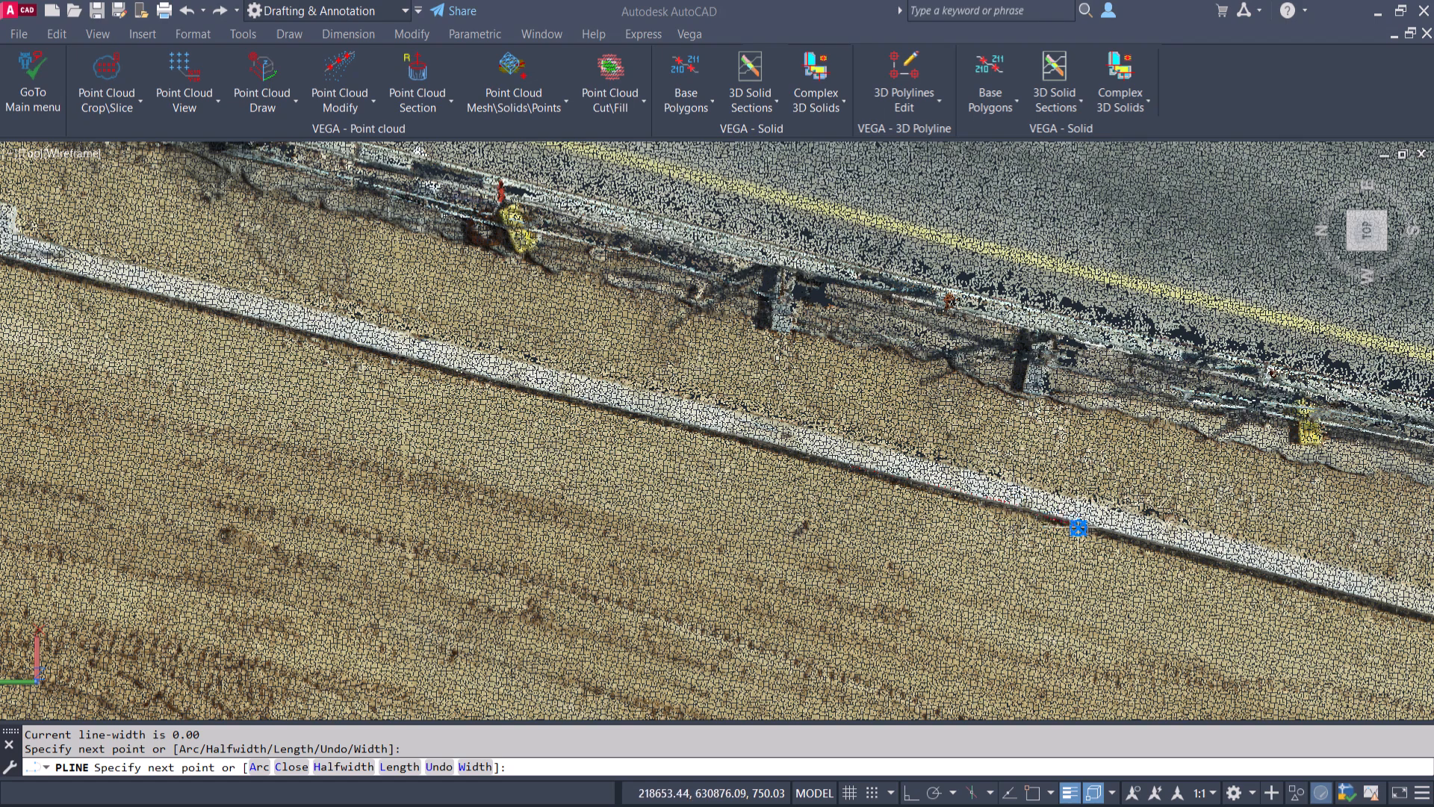
left_click(1118, 533)
key("Escape")
key("Escape")
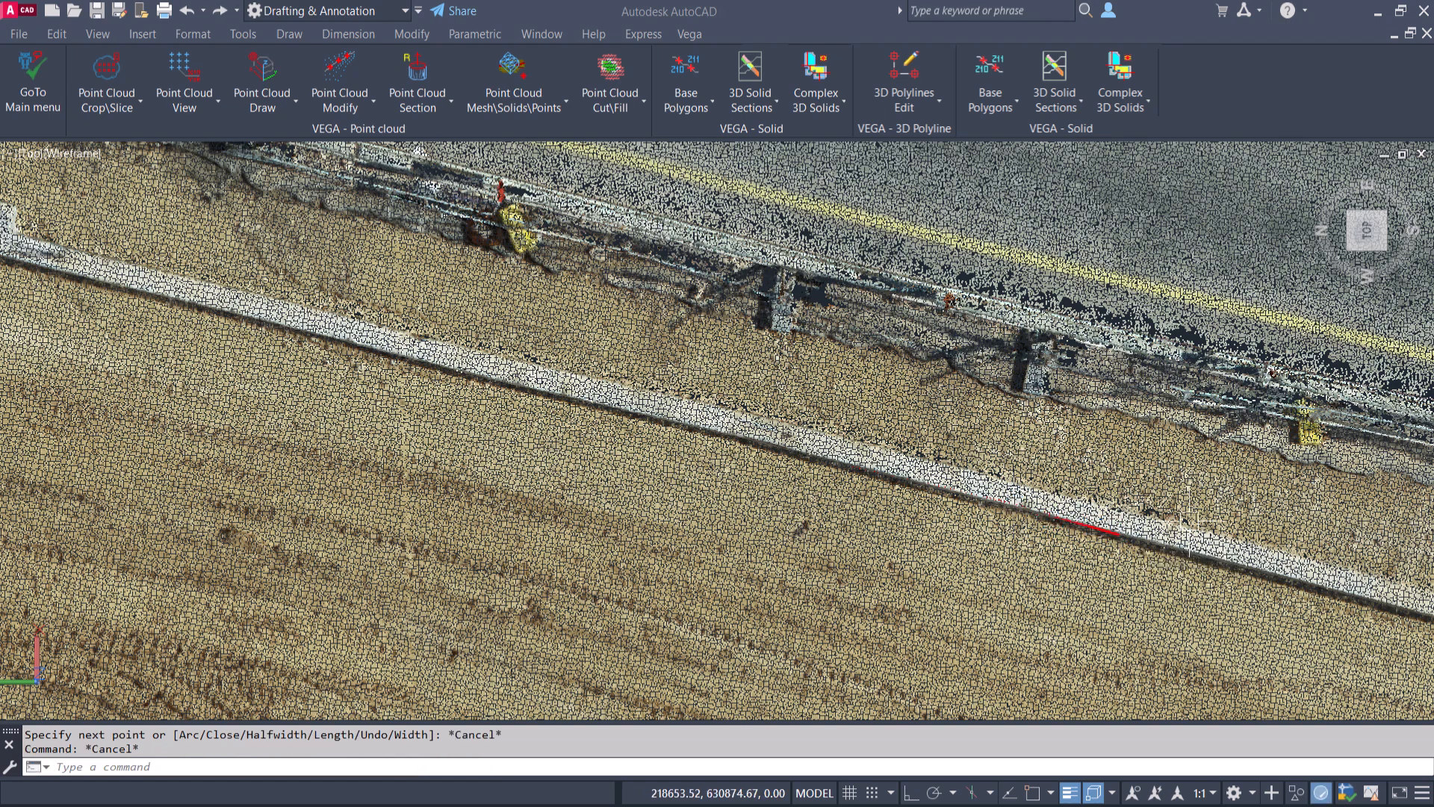
Step: Raise the point cloud's transparency and inspect the kerb polyline from a tilted 3D view
left_click(1189, 521)
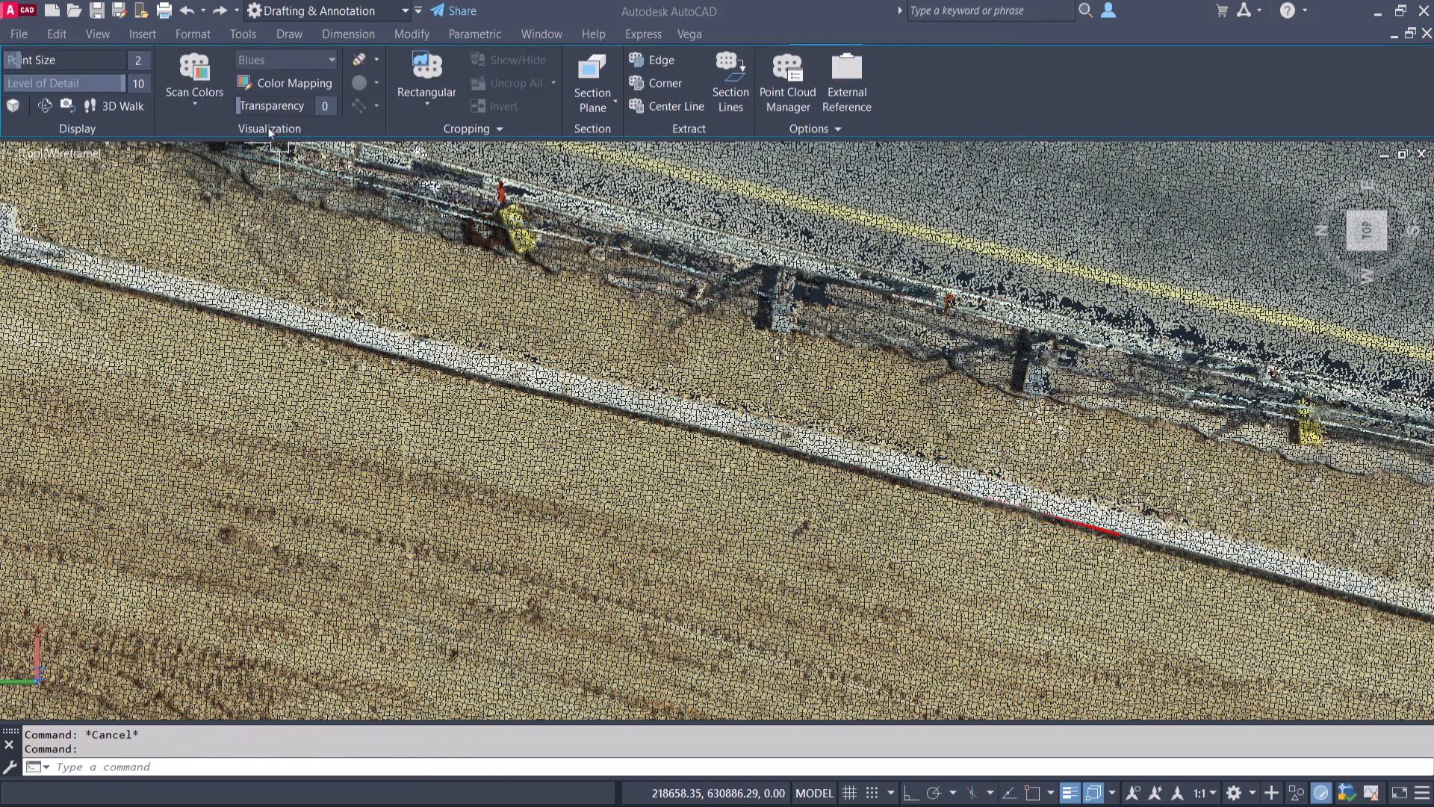
left_click_drag(250, 106, 287, 106)
key("Escape")
middle_click_drag(972, 525, 1003, 396, "shift")
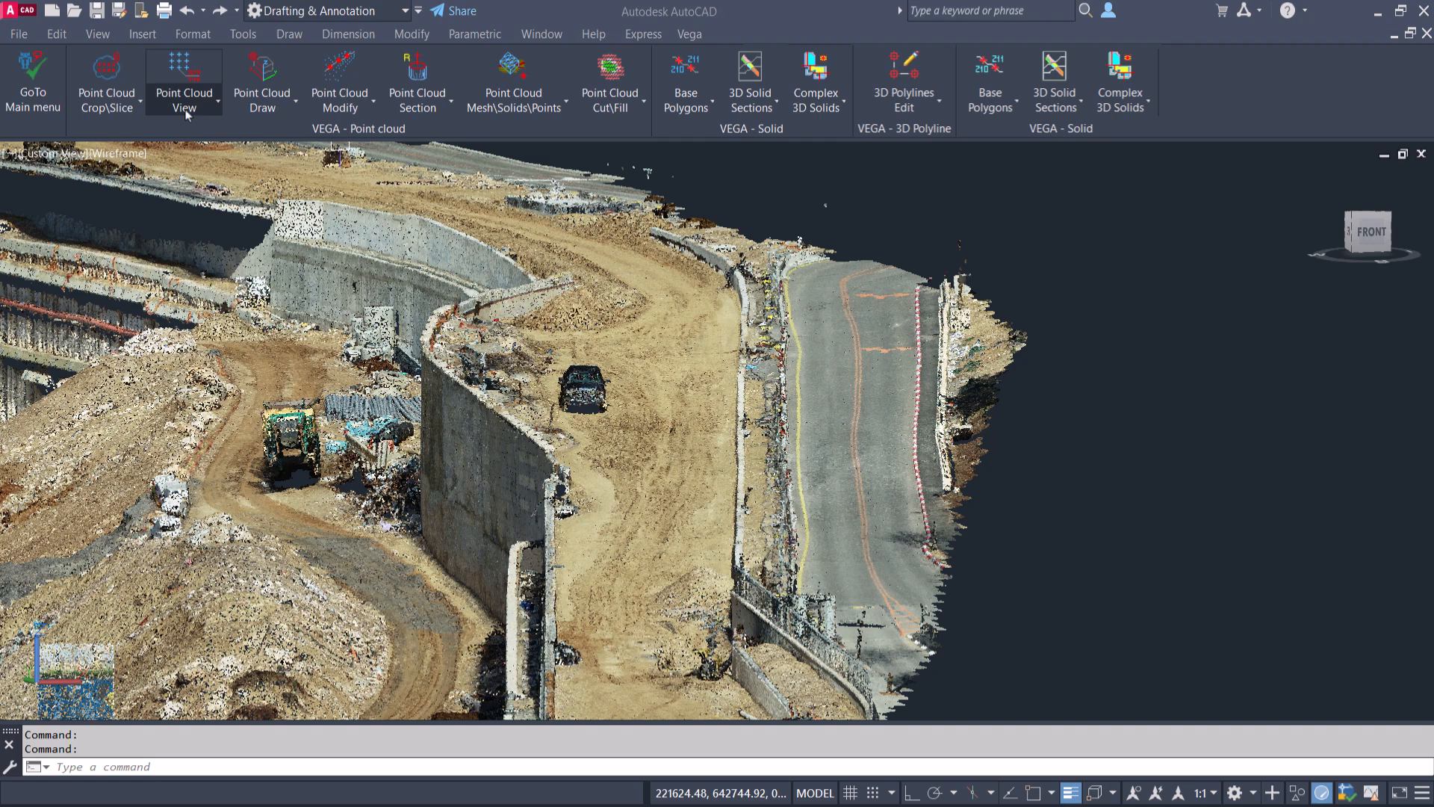
Step: Start the VEGA dynamic pointer and read point cloud coordinates on the road surface
left_click(186, 113)
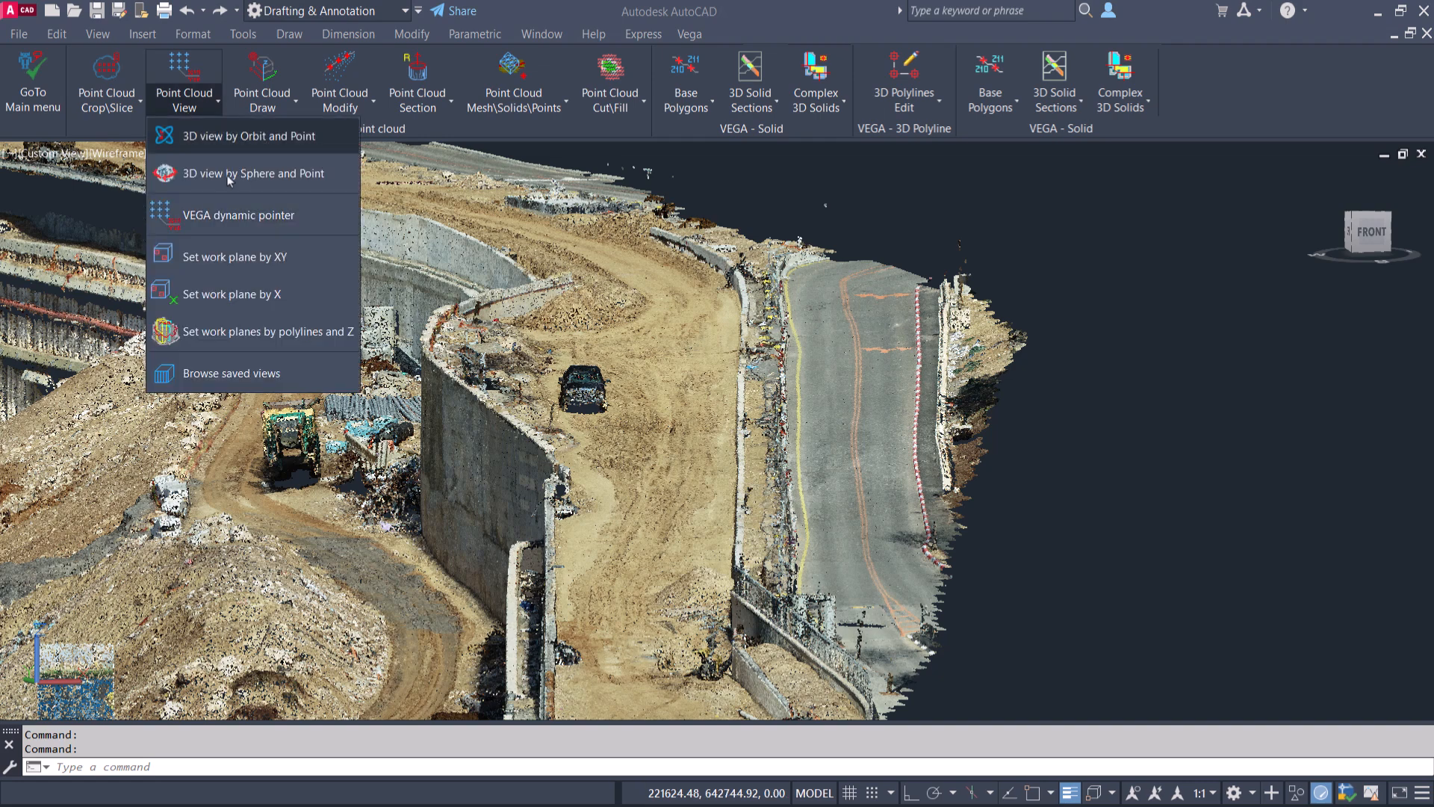
left_click(263, 227)
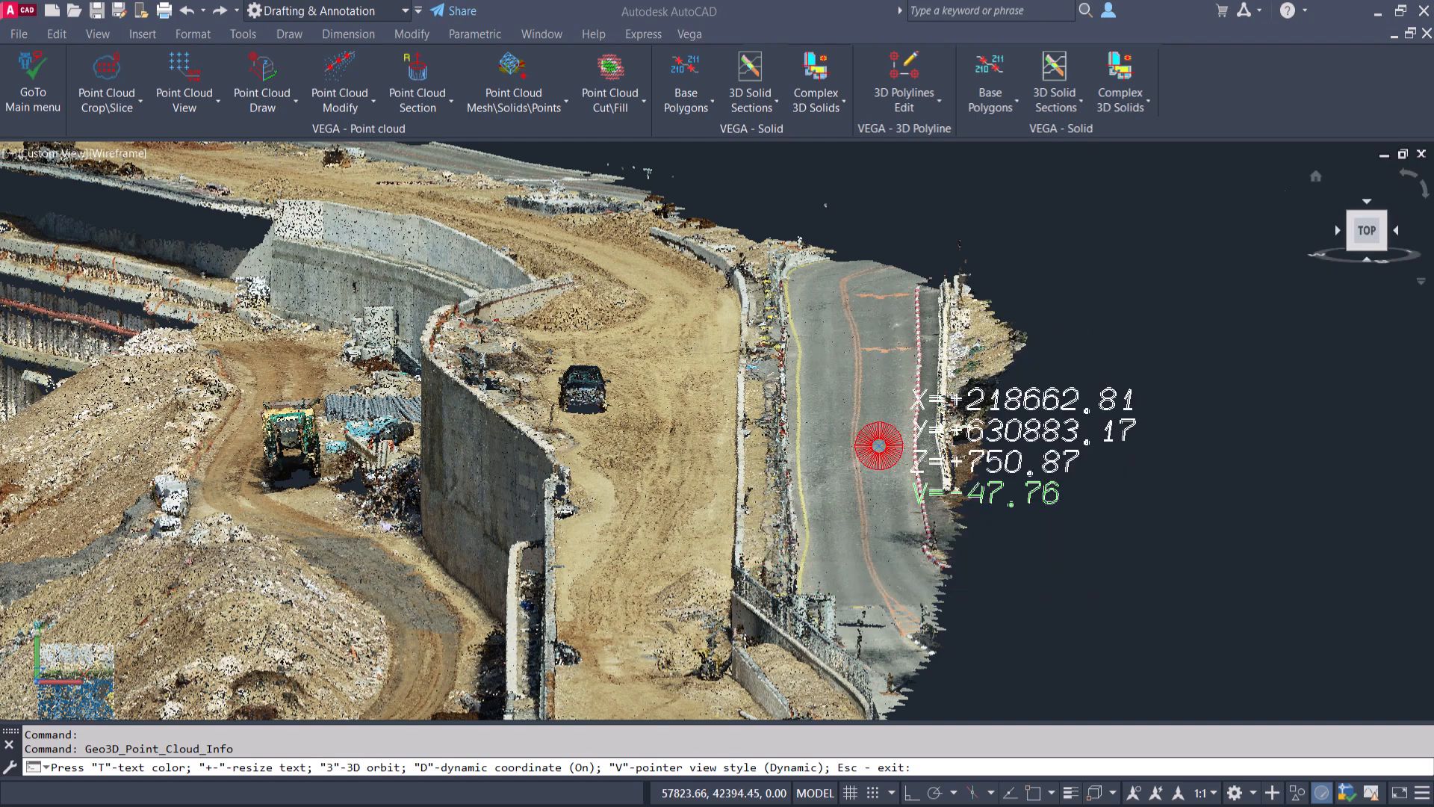
Step: Switch to the top view and run the dynamic pointer over the area beside the road and the dark pickup
left_click(1367, 224)
left_click(1371, 232)
scroll(821, 512, "up", 4)
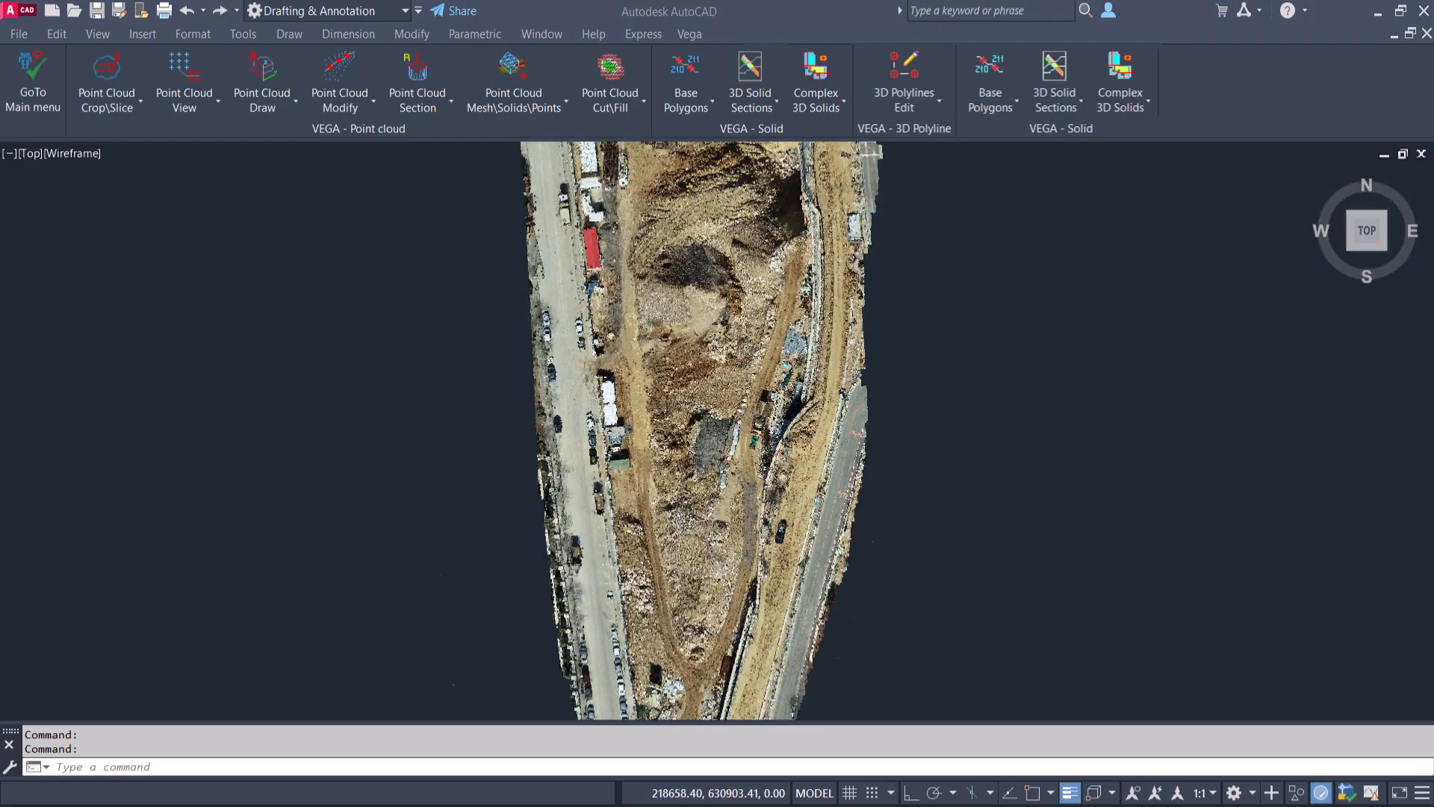
scroll(799, 532, "up", 8)
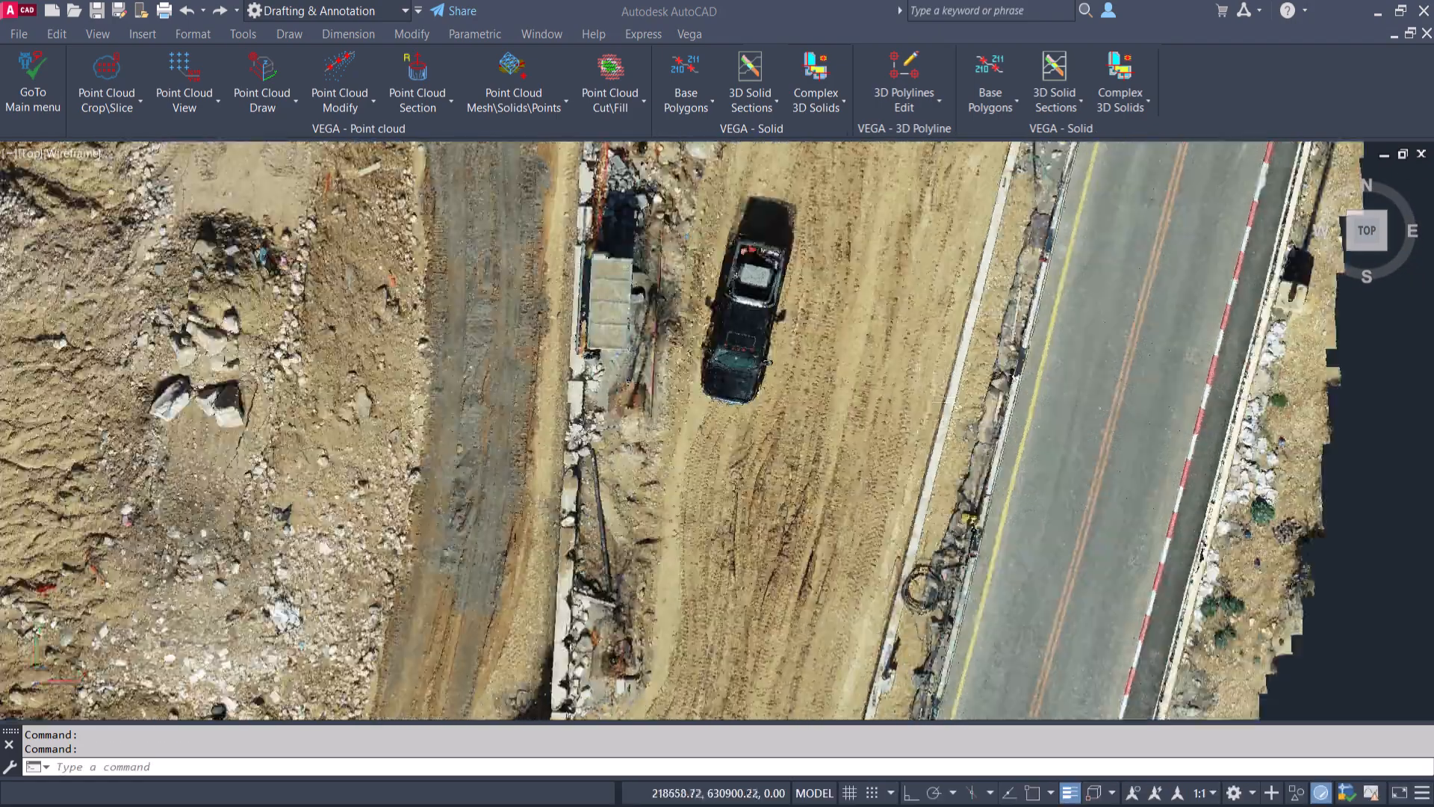
scroll(944, 402, "up", 3)
middle_click_drag(941, 425, 956, 518)
key("space")
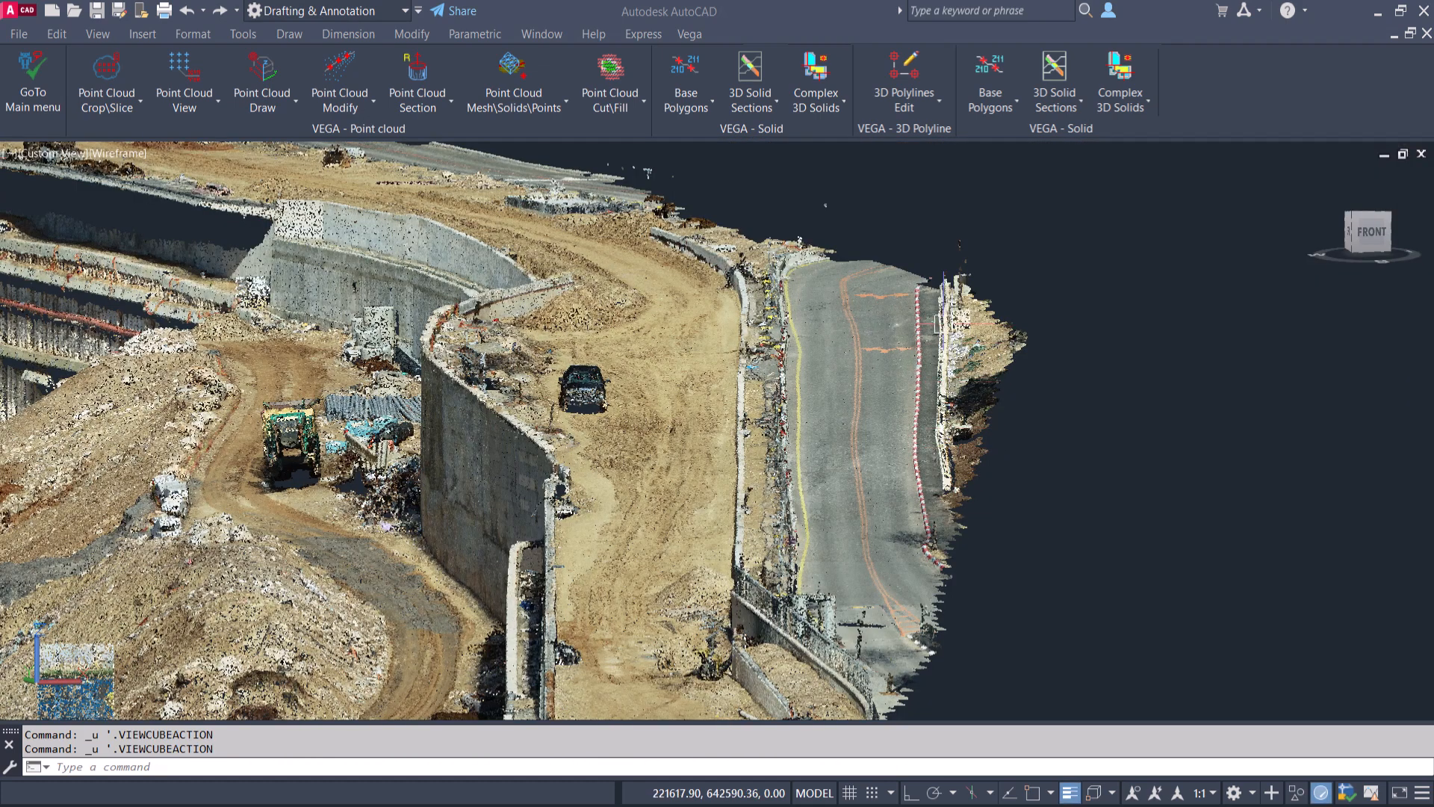
Step: Run the VEGA dynamic pointer over the construction site in the restored 3D view
left_click(196, 91)
left_click(196, 216)
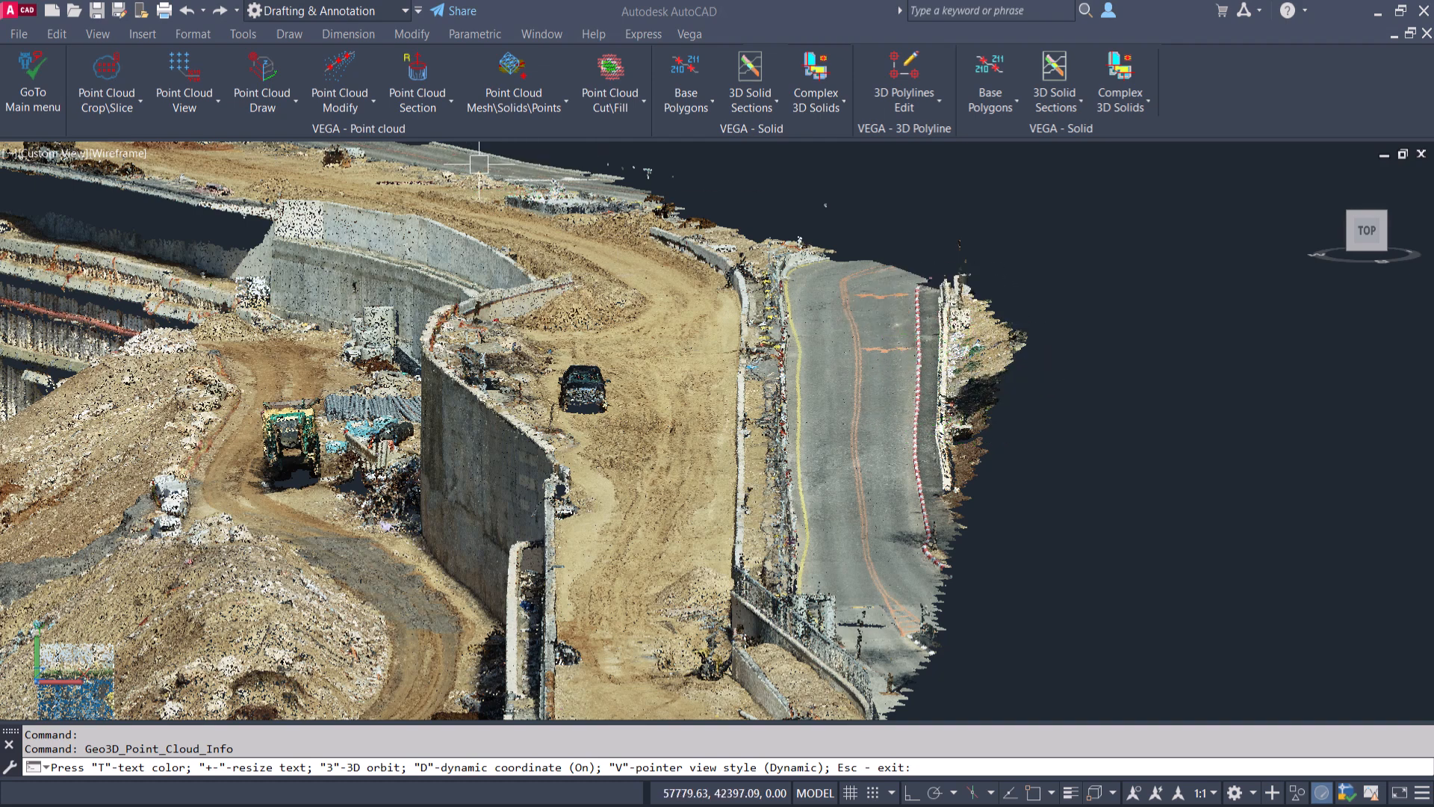
Step: Draw a polyline by point cloud with the VEGA pointer, following the orange centre line of the asphalt road
left_click(262, 107)
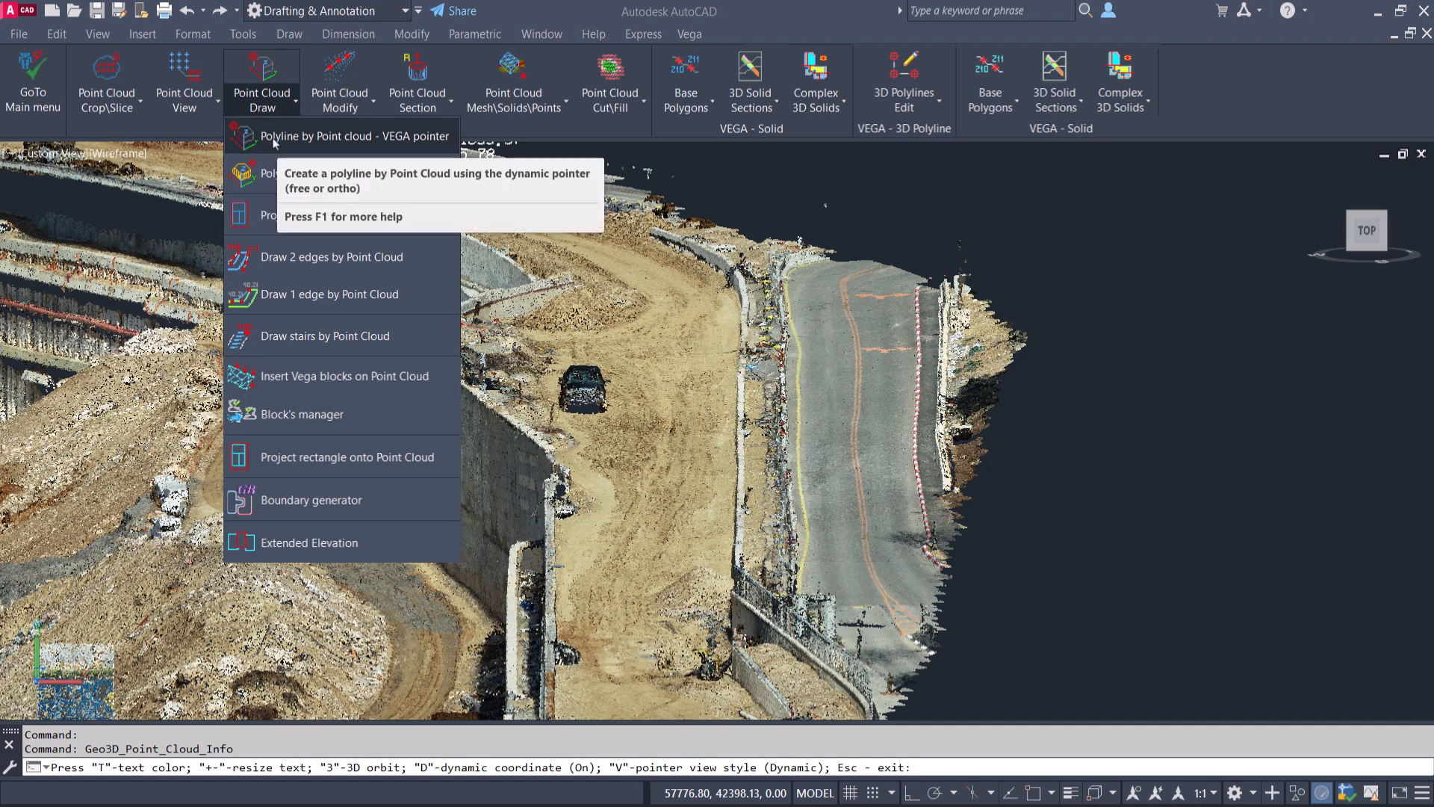
left_click(275, 140)
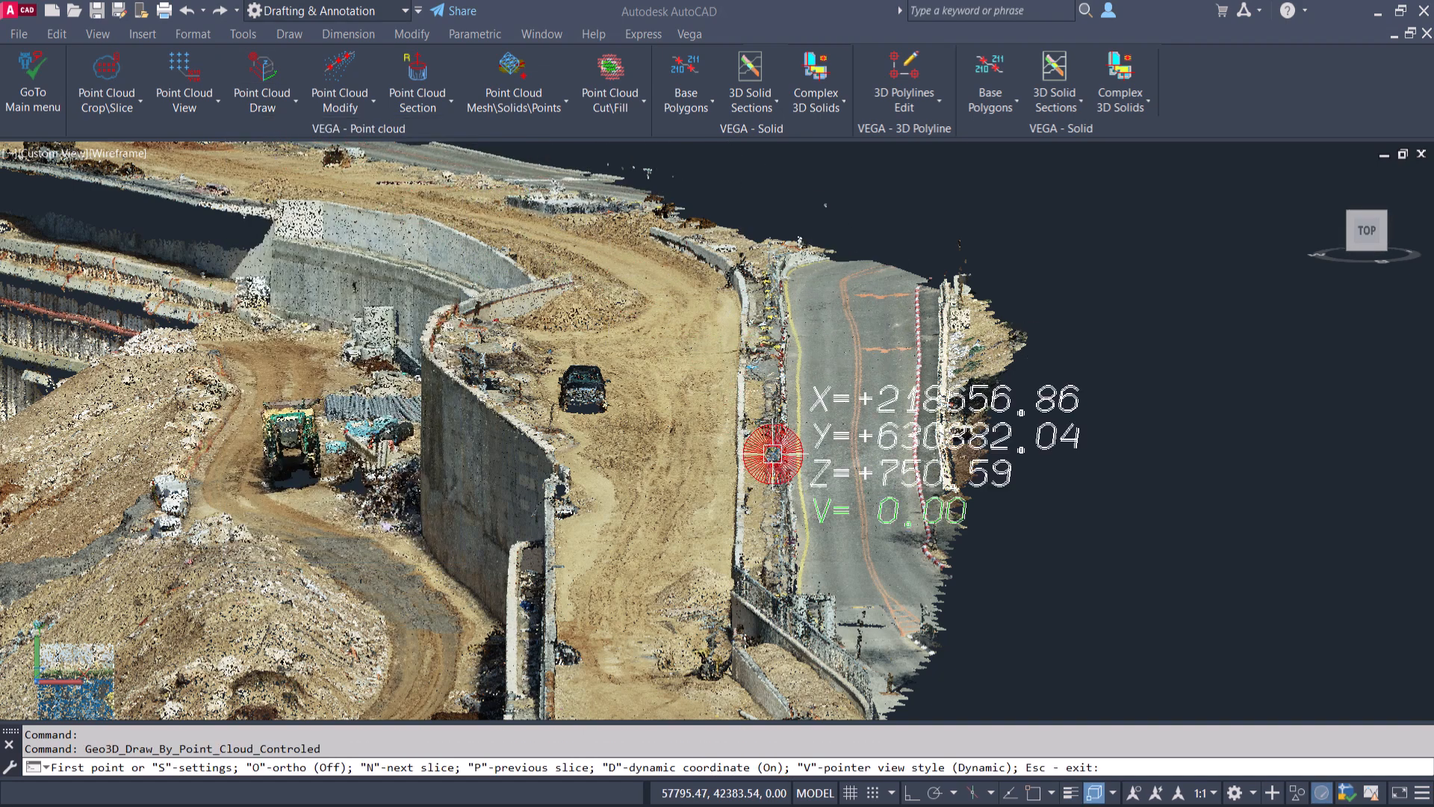
left_click(871, 569)
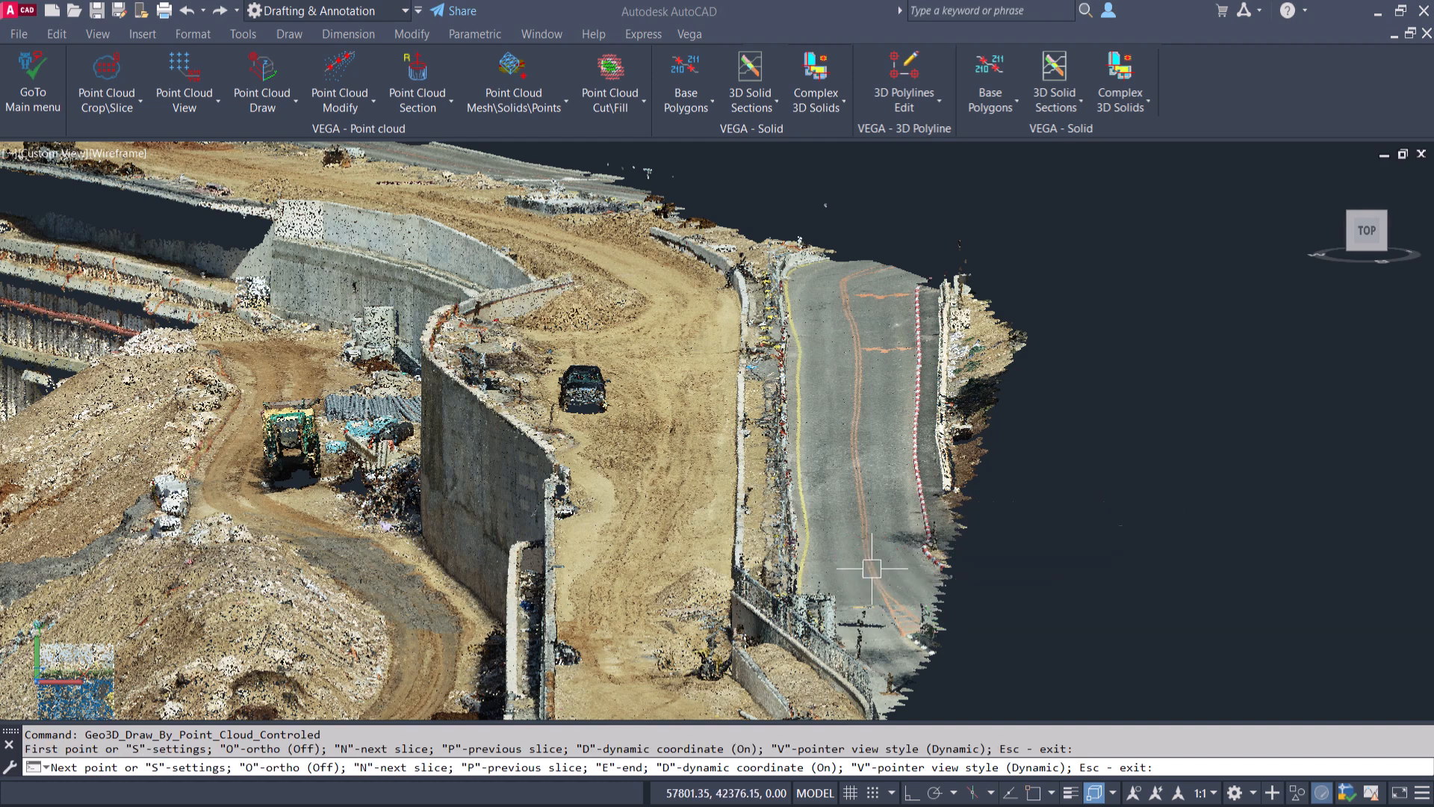
left_click(859, 484)
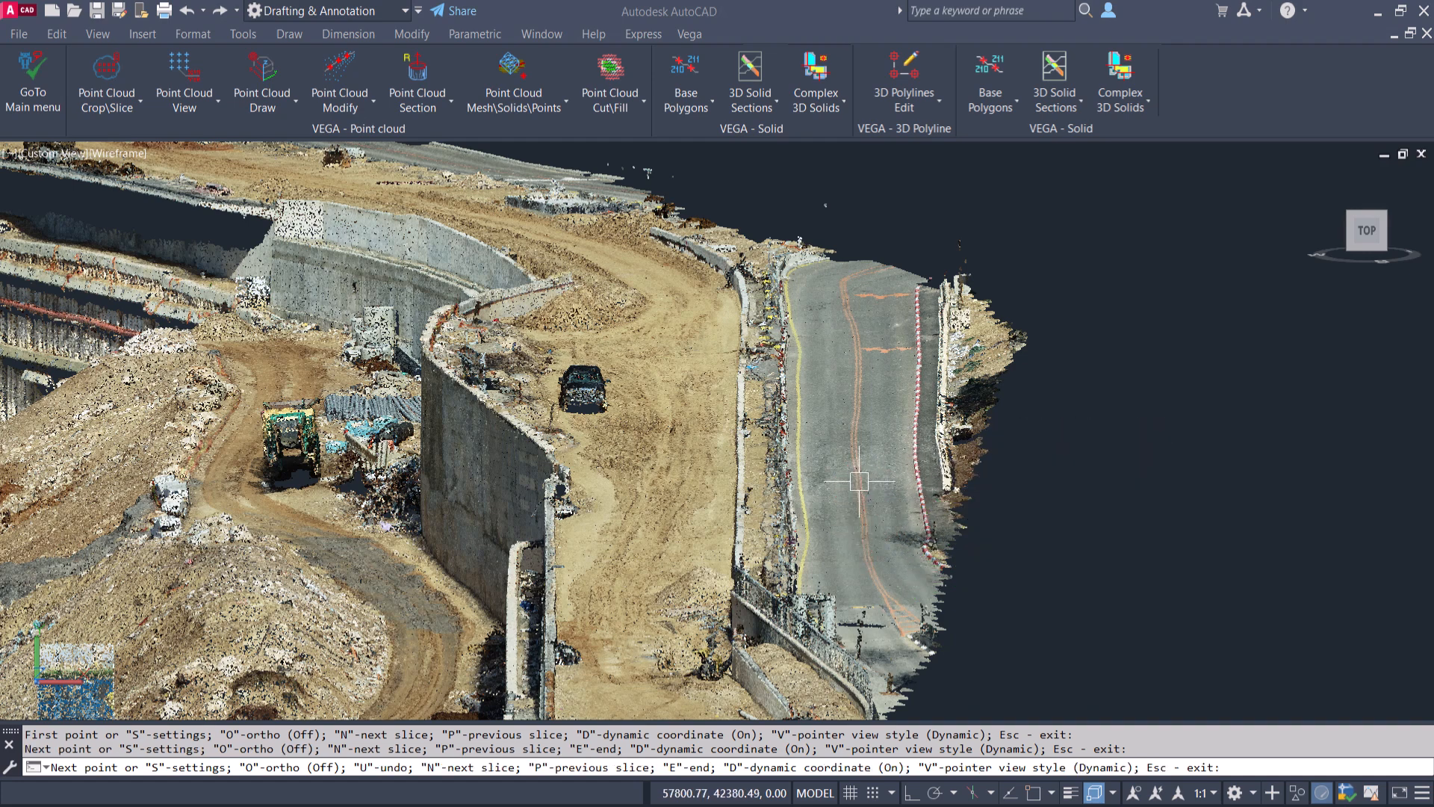
left_click(856, 445)
left_click(859, 399)
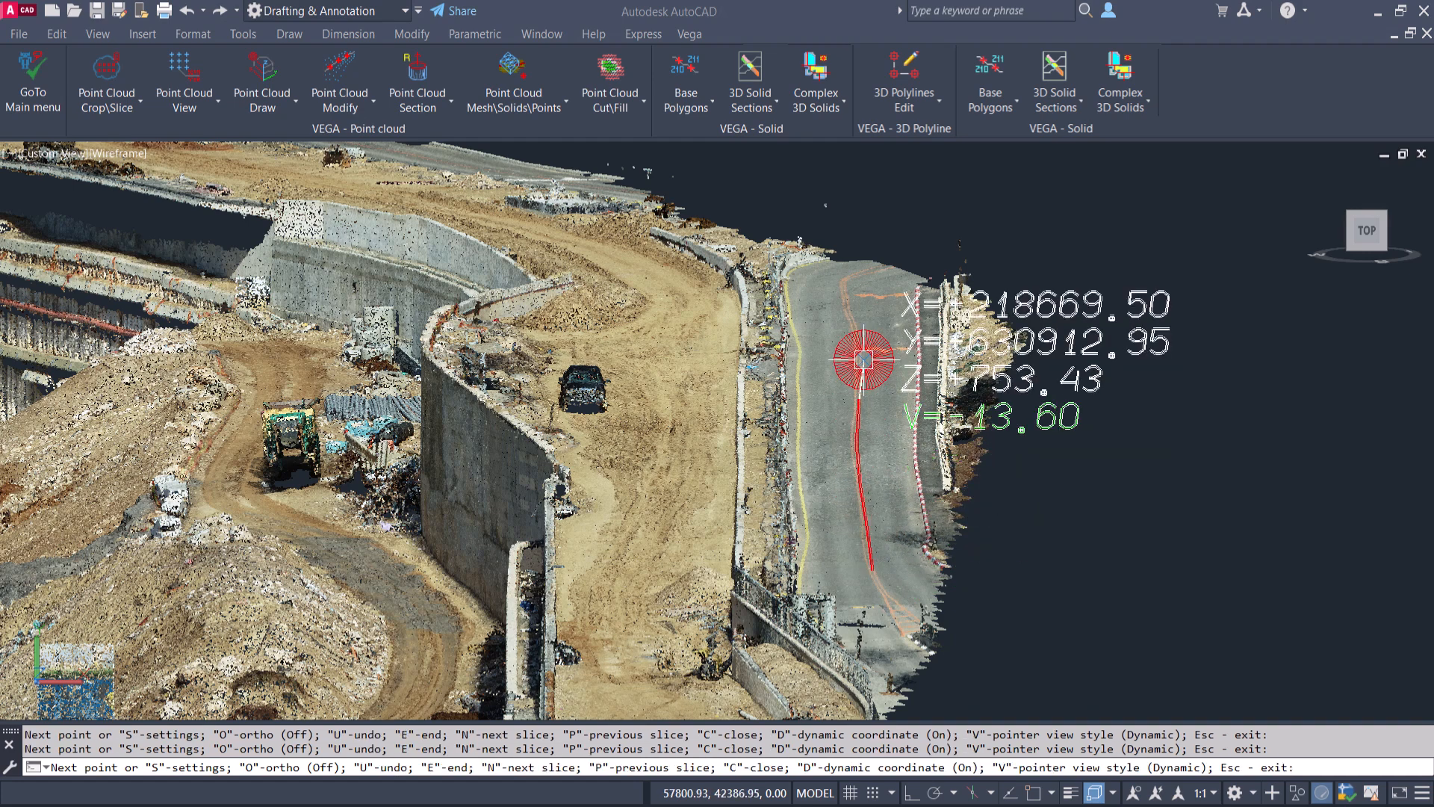
left_click(860, 362)
left_click(846, 301)
key("Escape")
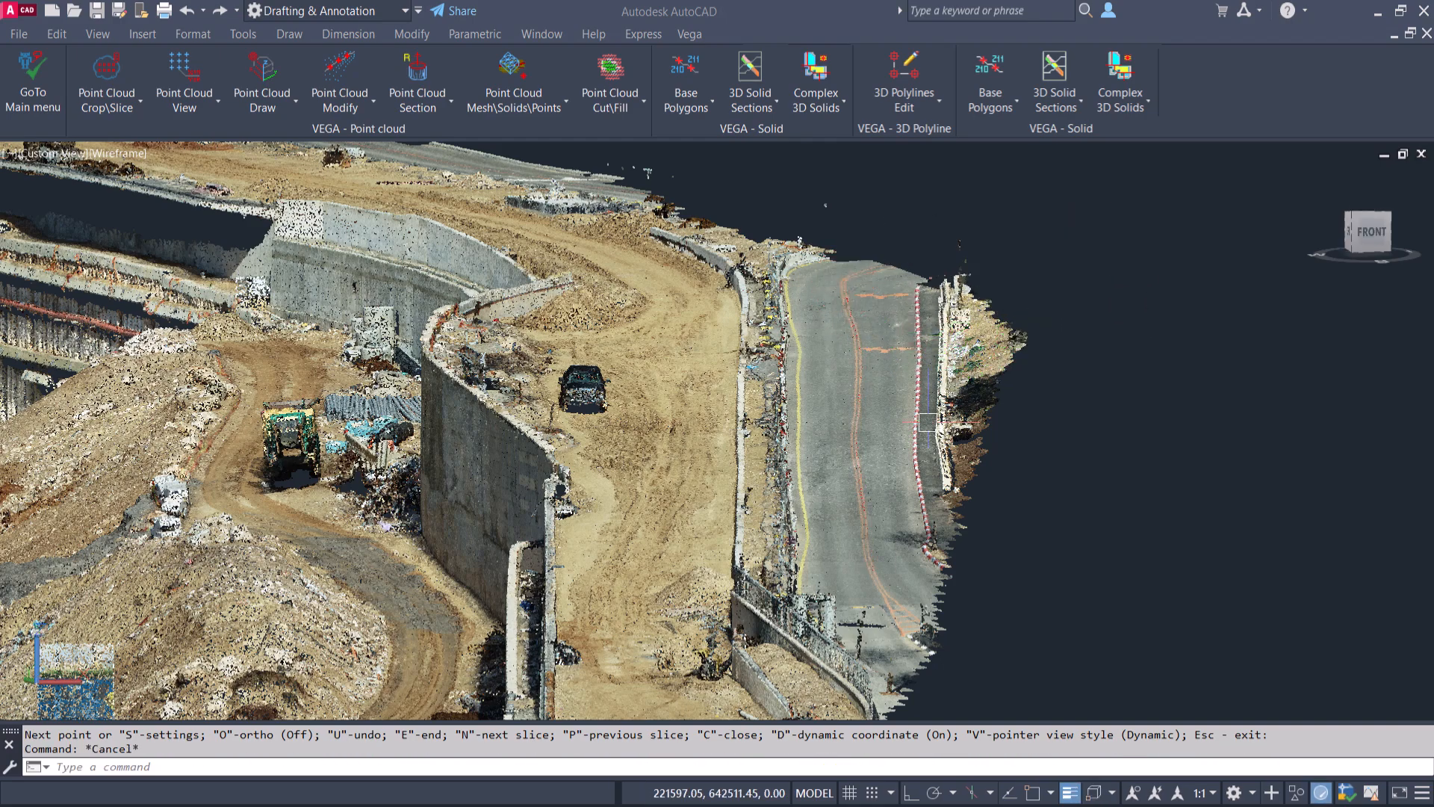
Step: Set the point cloud's transparency to 87, inspect the polyline on the road from the side, and restore the cloud to opaque
middle_click_drag(928, 430, 962, 549, "shift")
middle_click_drag(1315, 457, 915, 538, "shift")
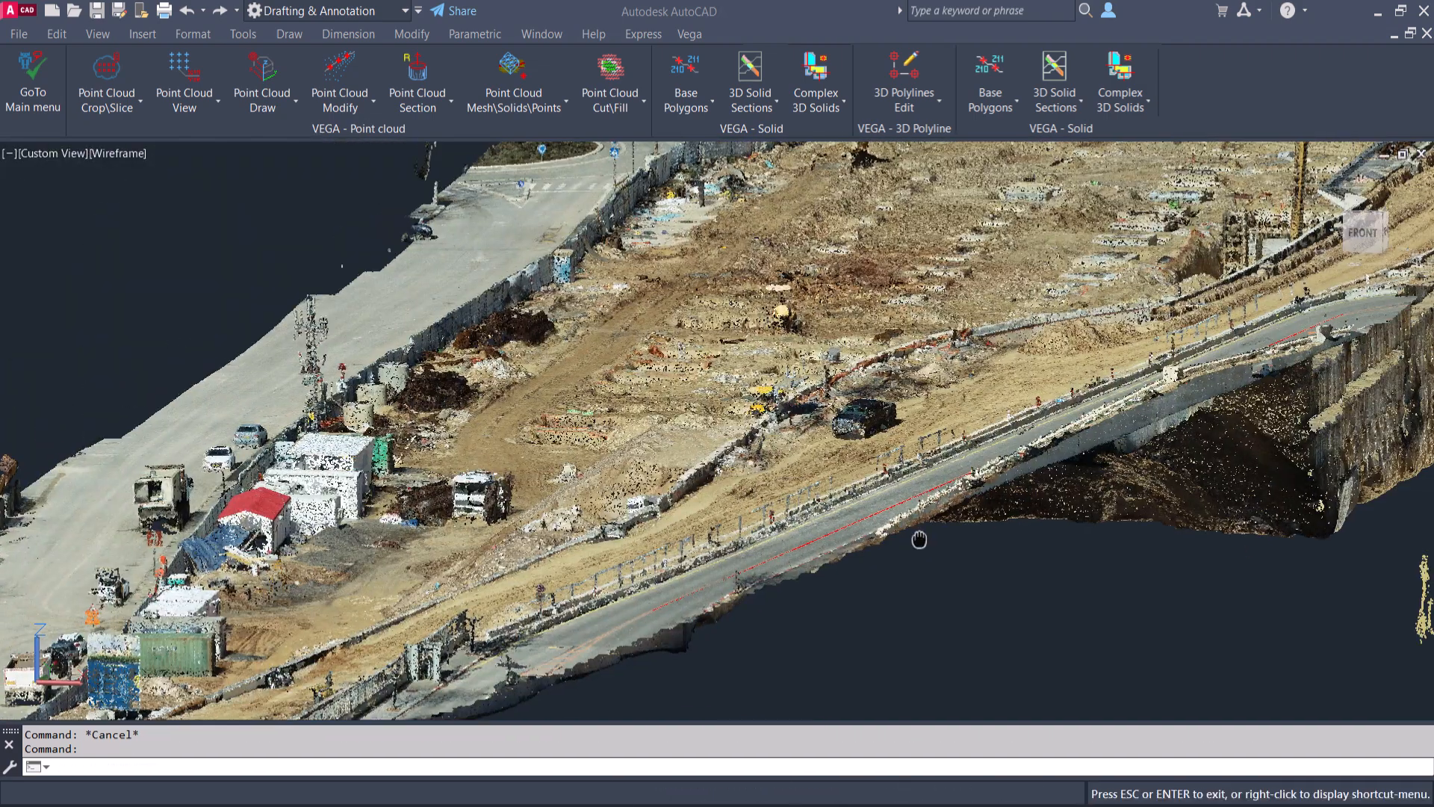
left_click(1082, 500)
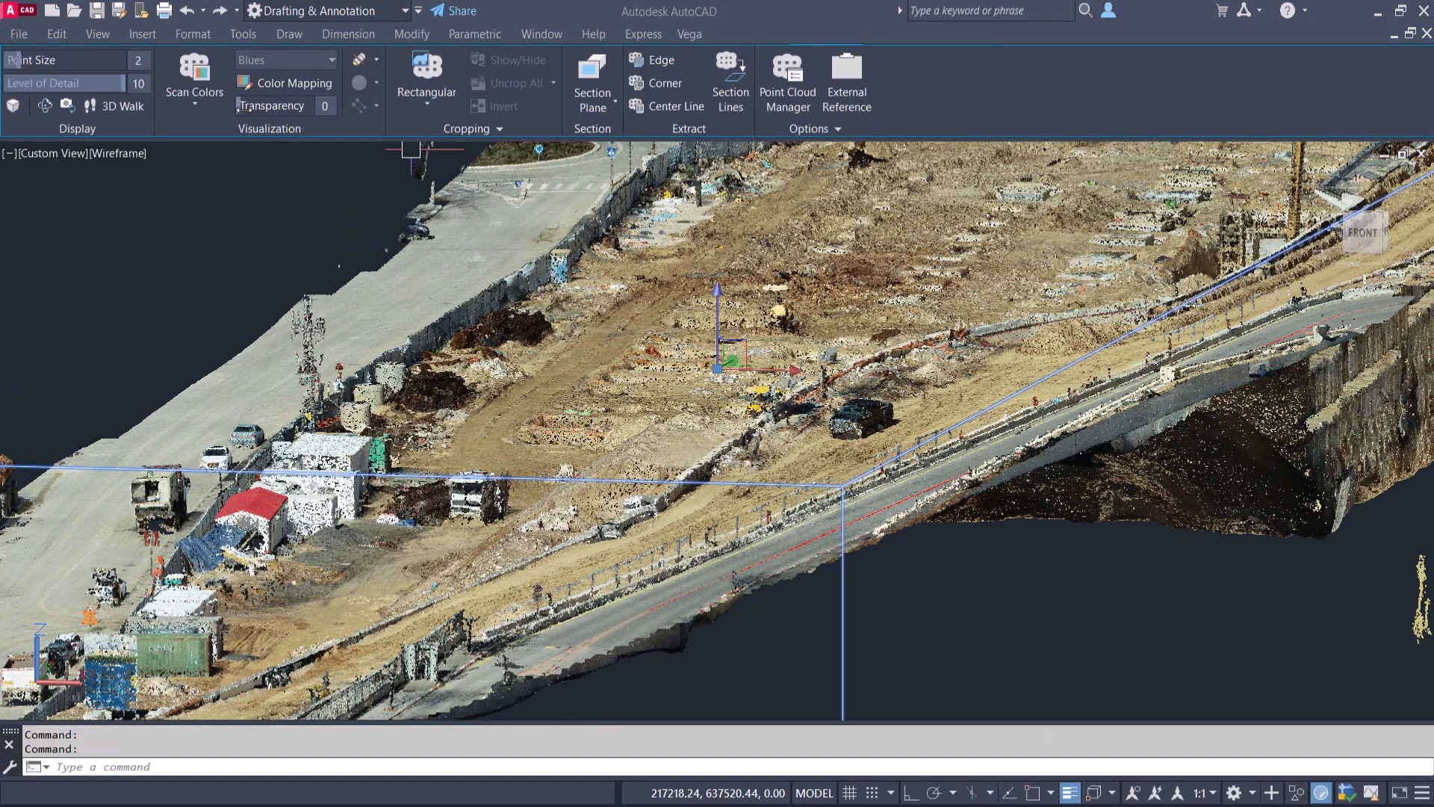
left_click_drag(338, 120, 389, 131)
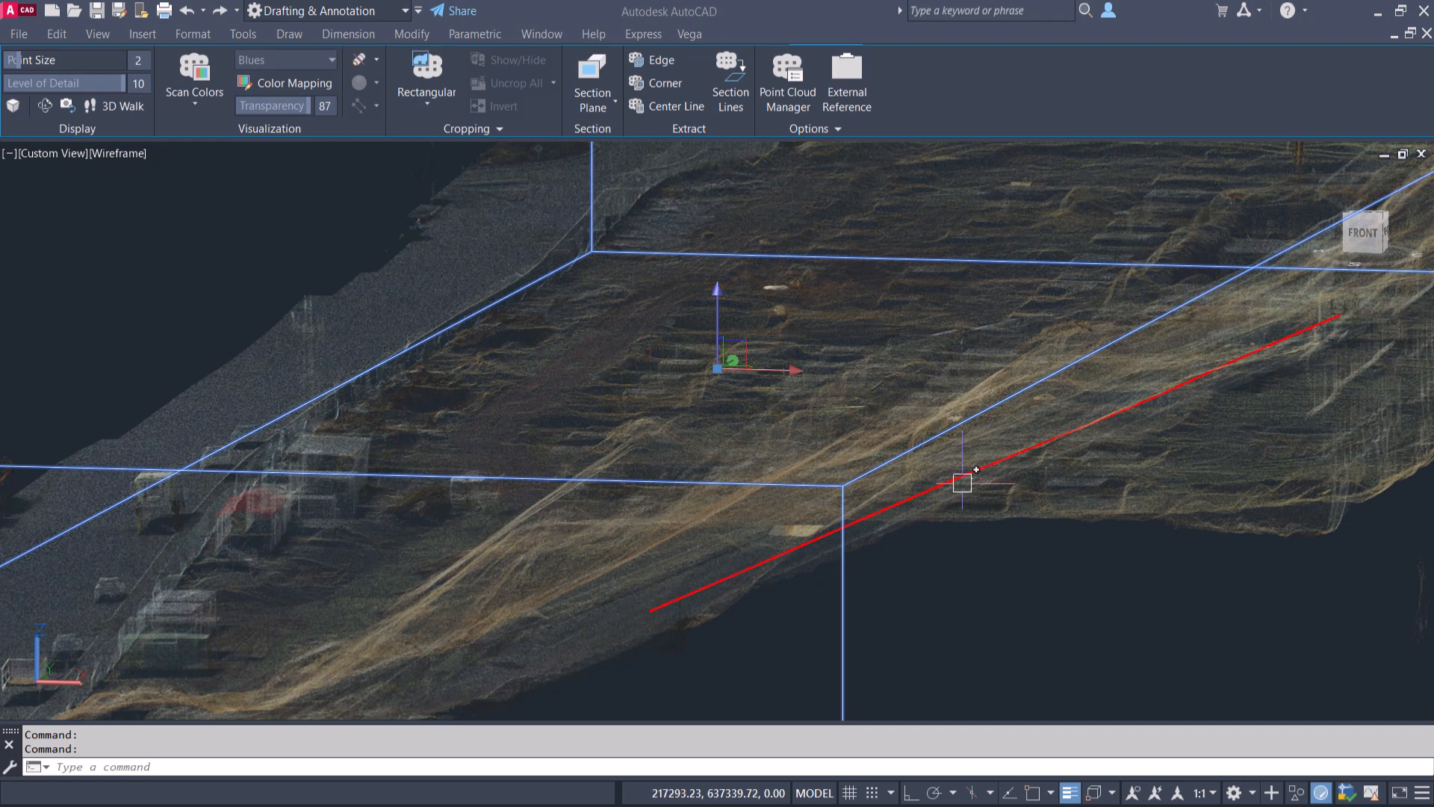
key("Escape")
key("Escape")
middle_click_drag(982, 513, 1041, 523, "shift")
left_click(1183, 550)
left_click_drag(310, 106, 238, 106)
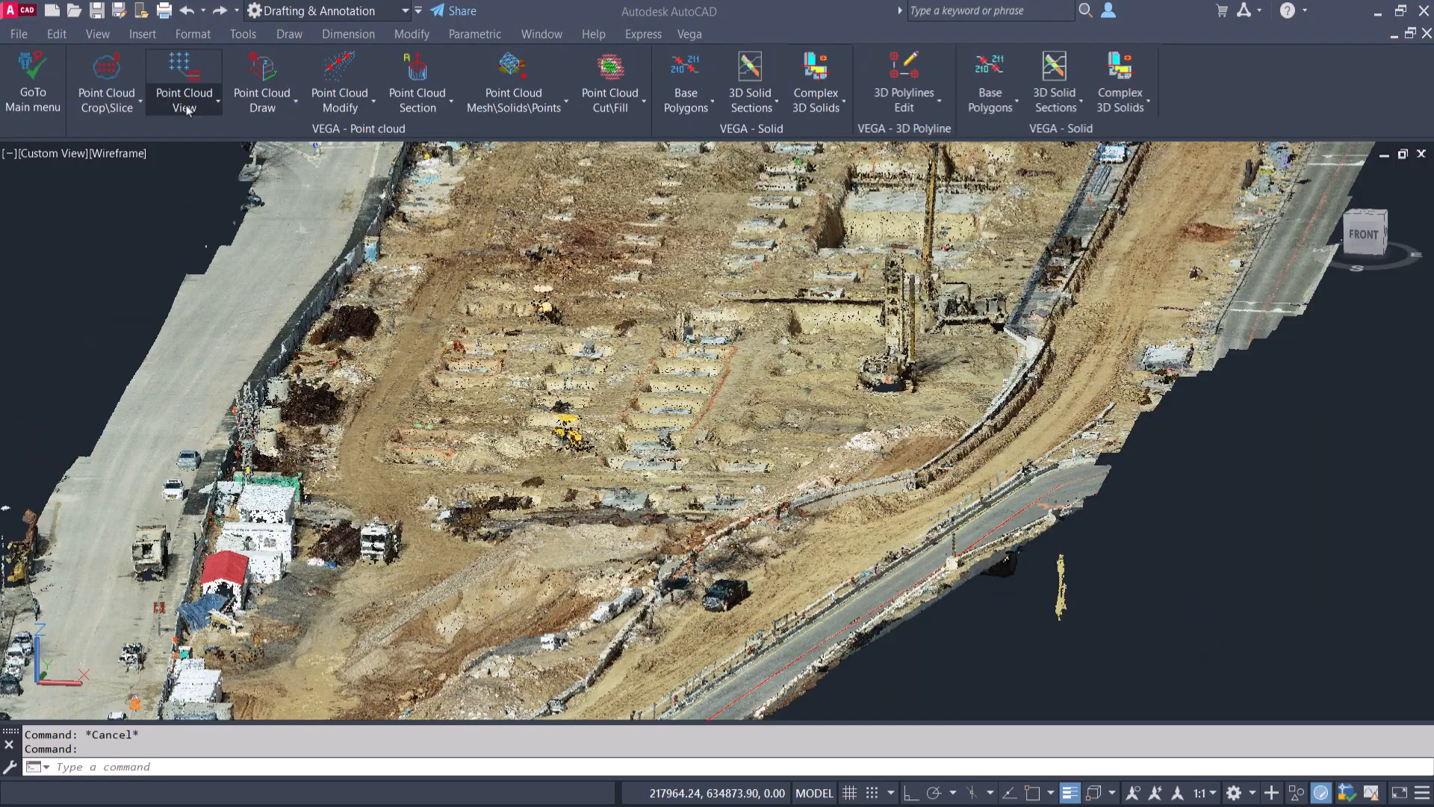
Step: Start the VEGA dynamic pointer and set its coordinates text to red and its distance from point of view text to blue
left_click(188, 110)
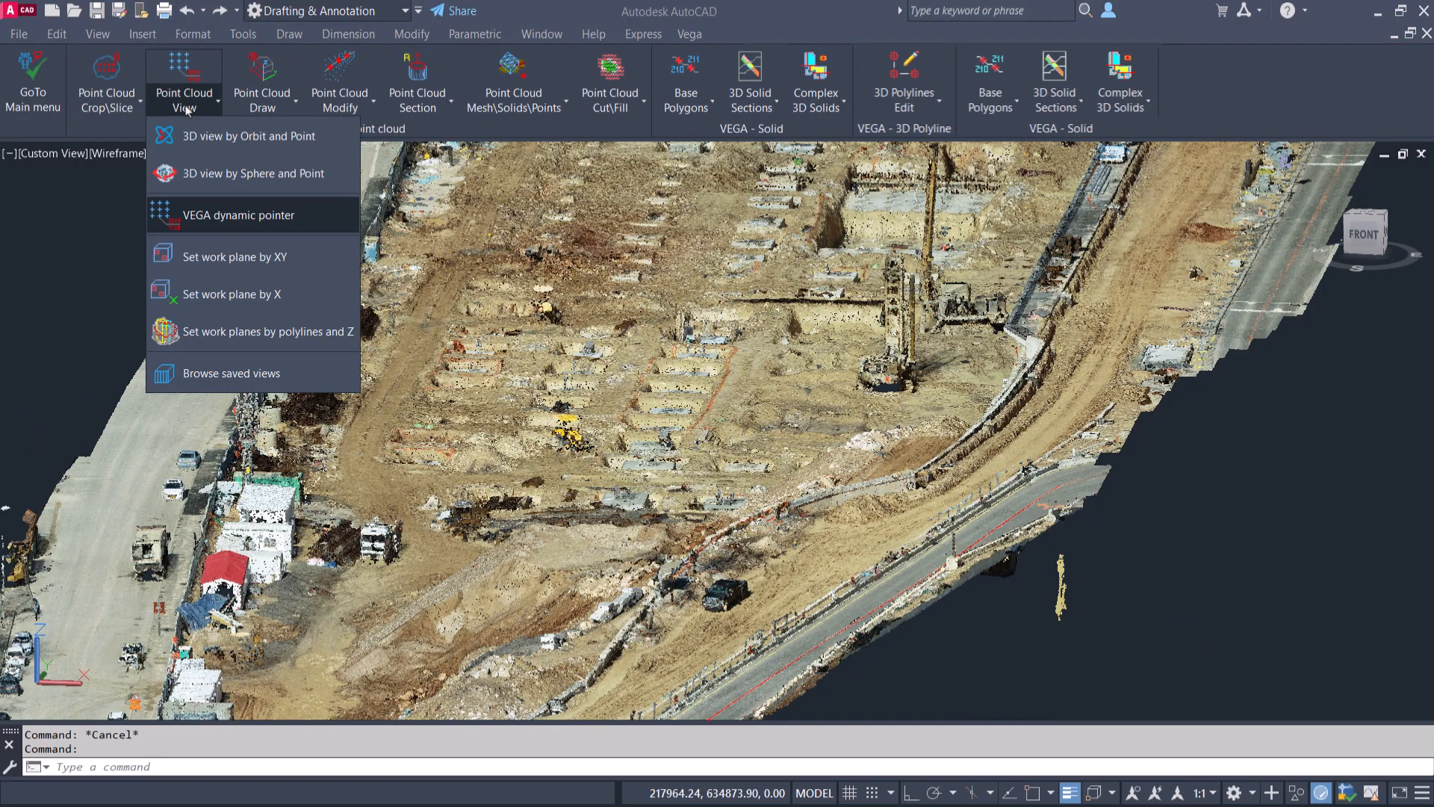
left_click(239, 215)
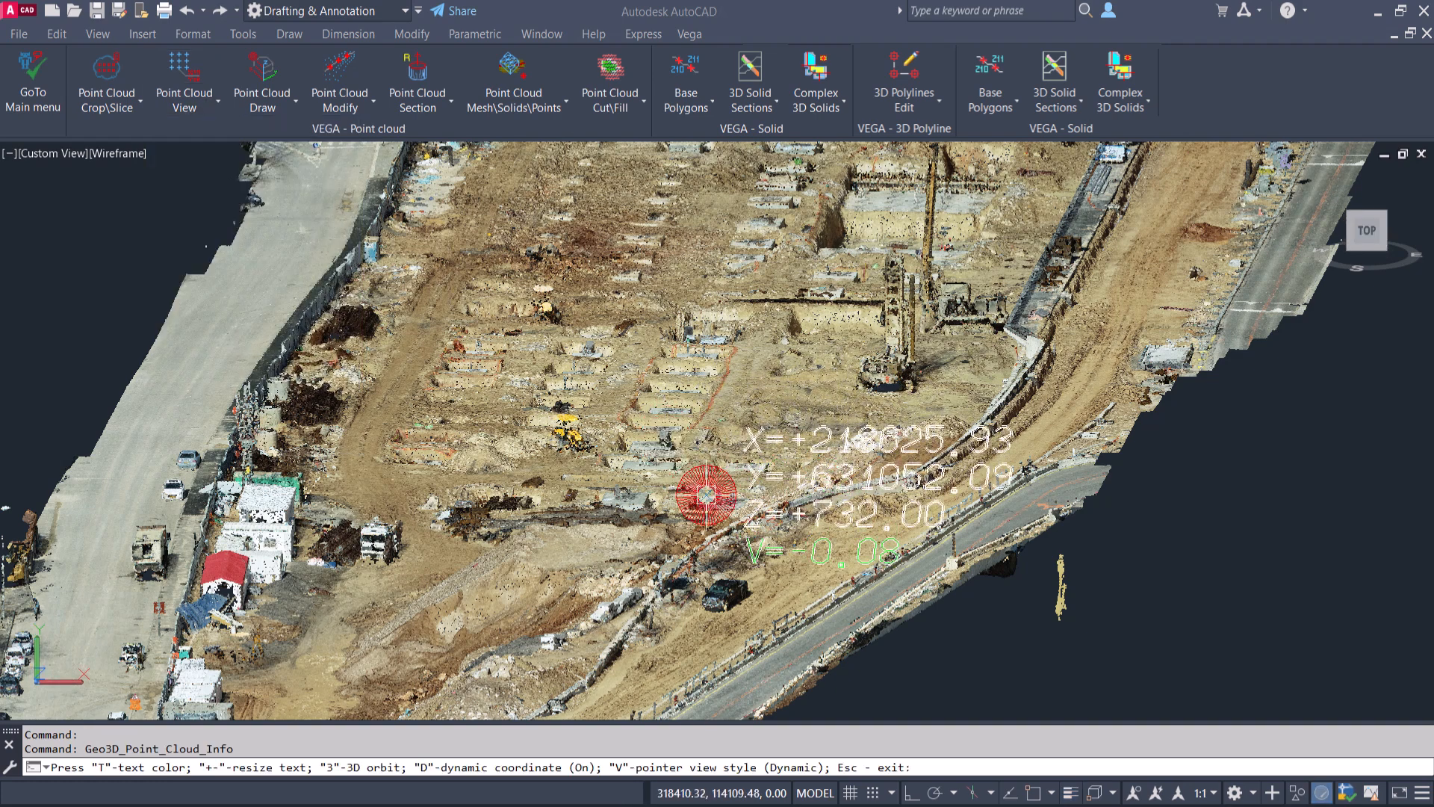
key("t")
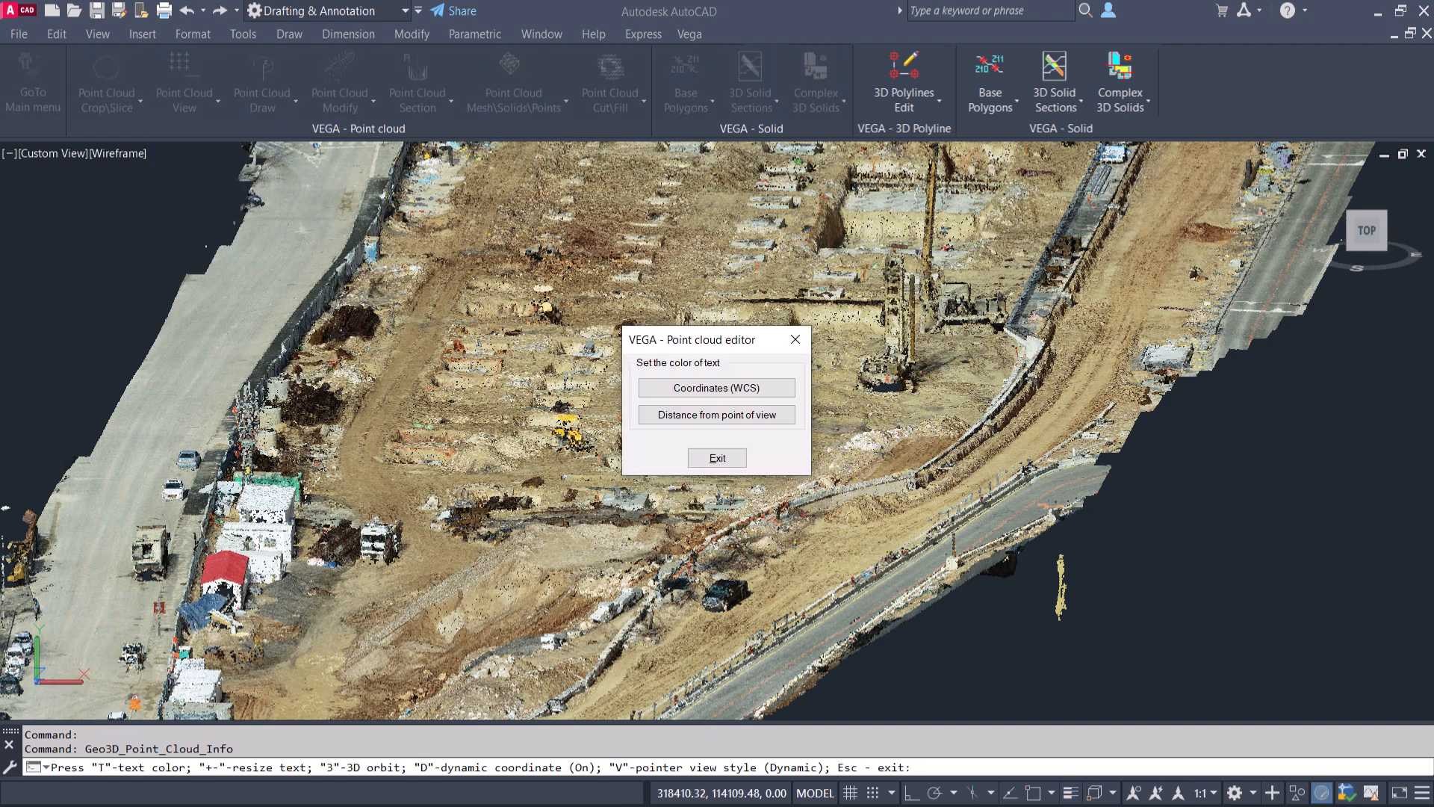
left_click(748, 394)
left_click(592, 371)
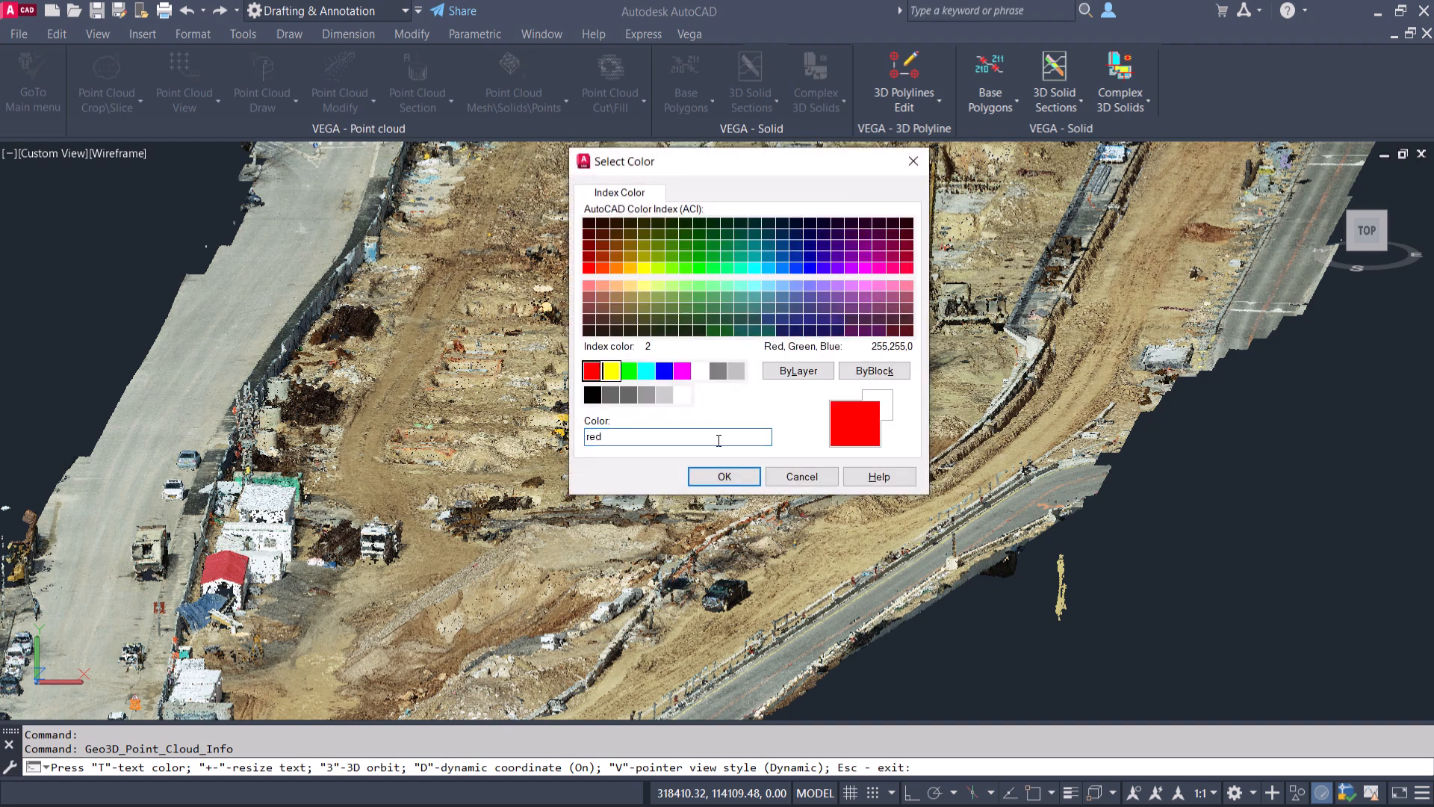
left_click(728, 476)
left_click(744, 415)
left_click(665, 371)
left_click(725, 476)
left_click(716, 458)
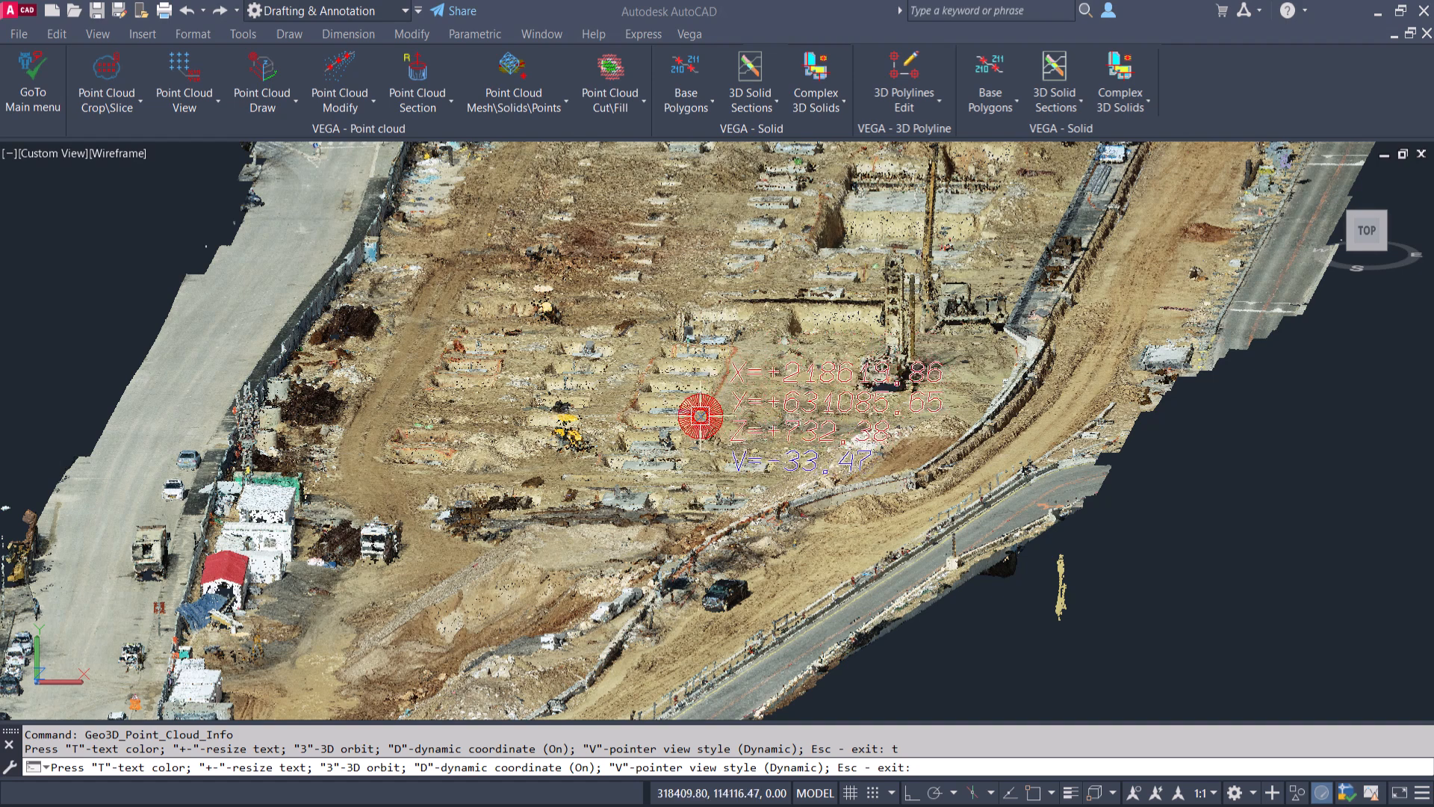
Step: Enlarge the dynamic pointer's text by two increments
key("plus")
key("plus")
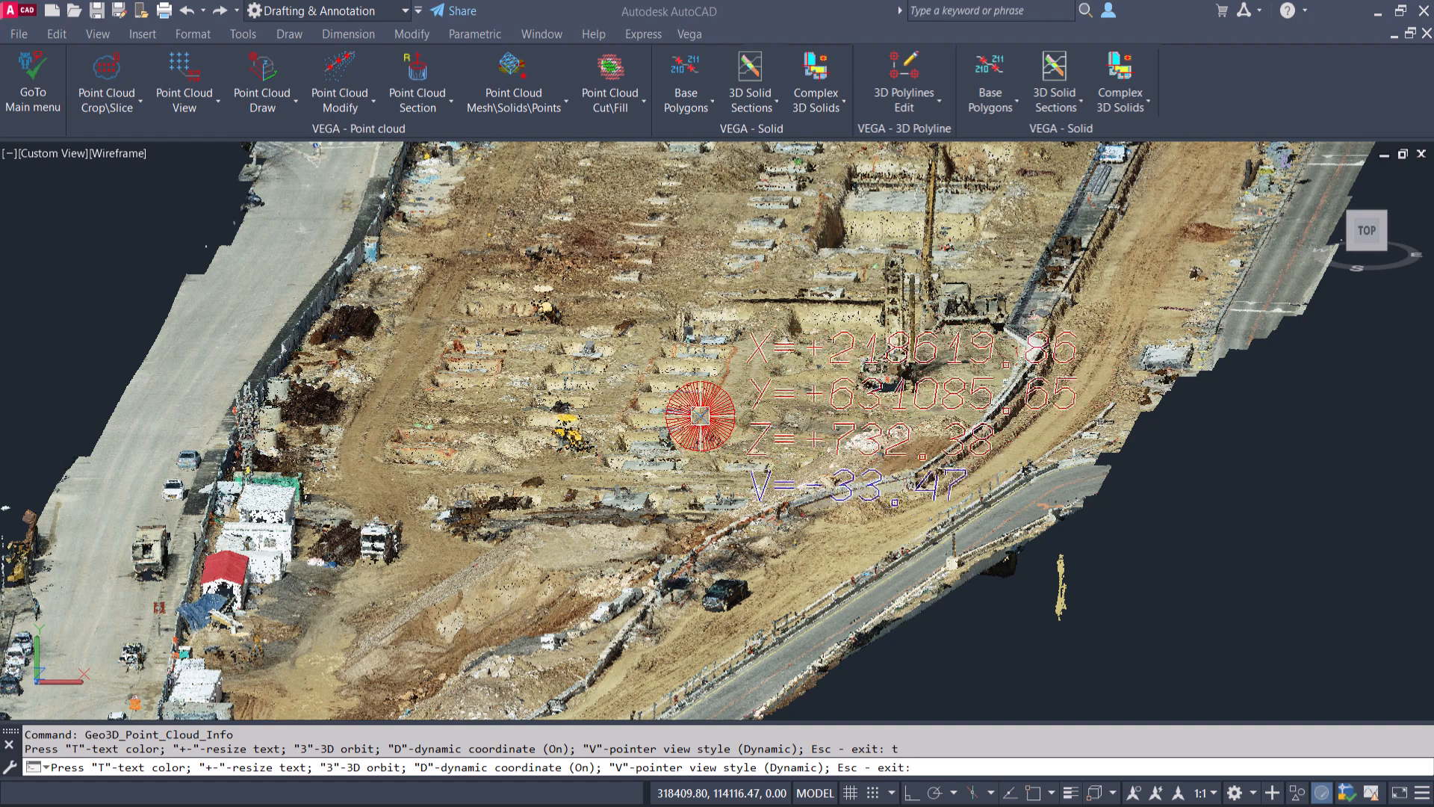
Step: Reduce the dynamic pointer's text size and toggle its dynamic coordinates while pointing at the construction-site cloud
key("minus")
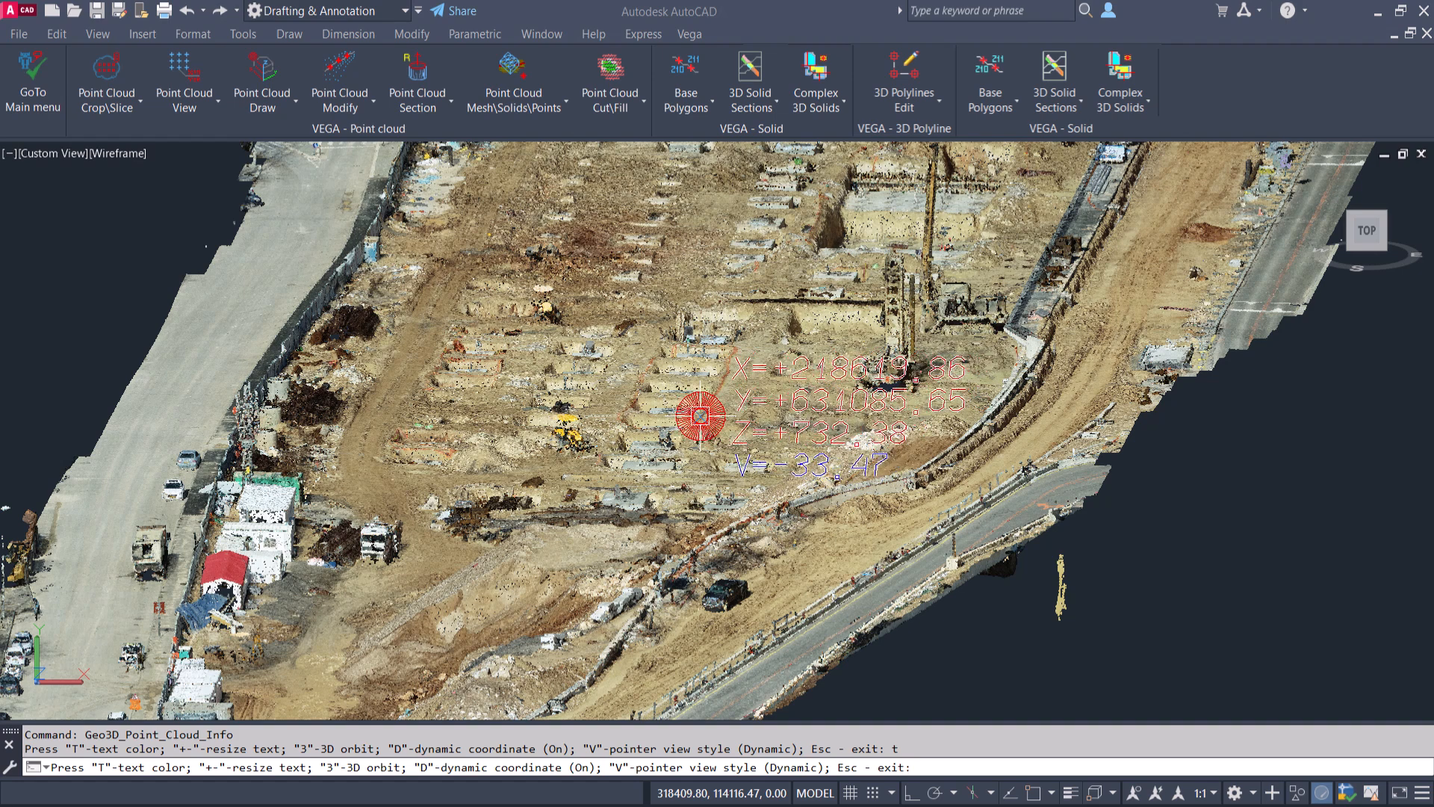
key("ctrl+y")
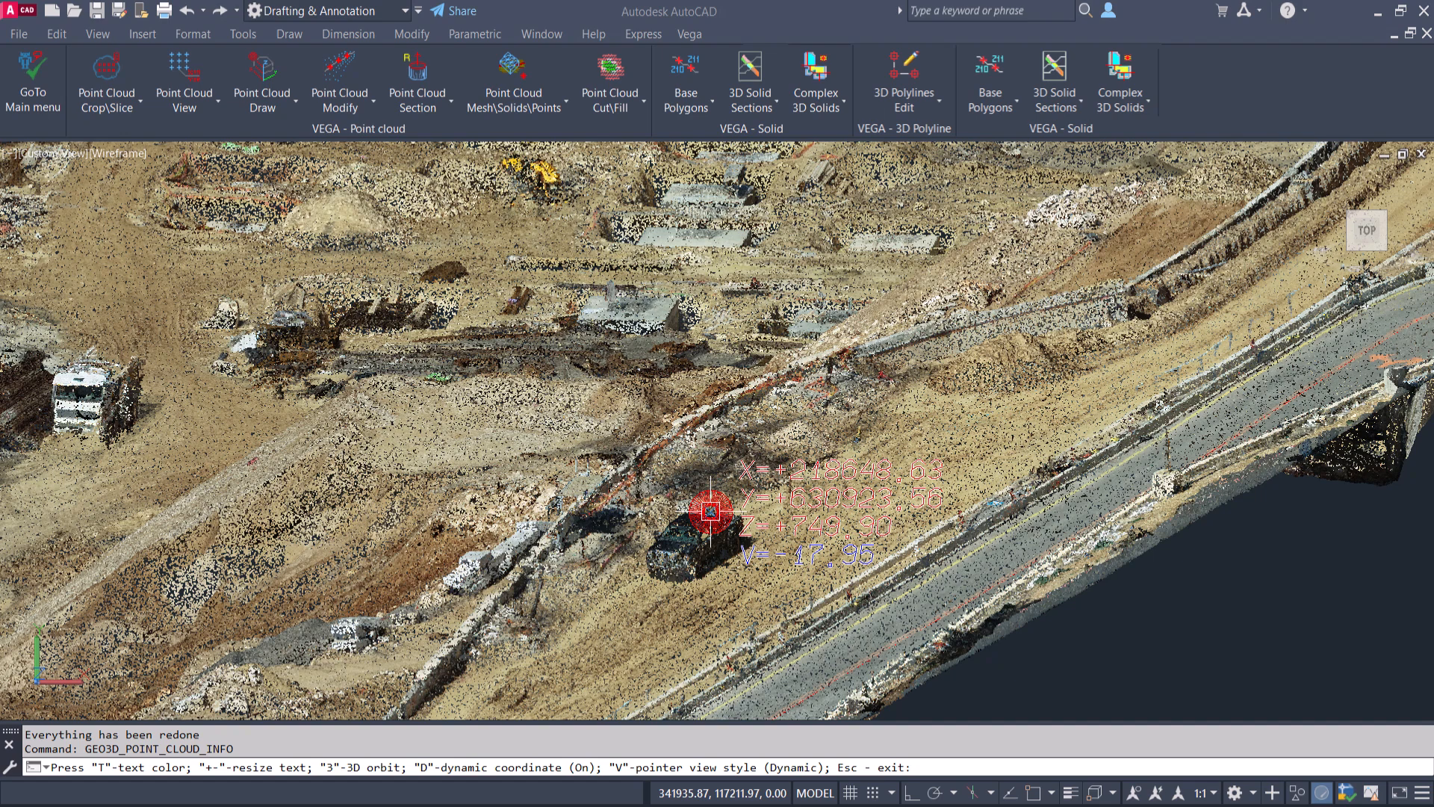
key("d")
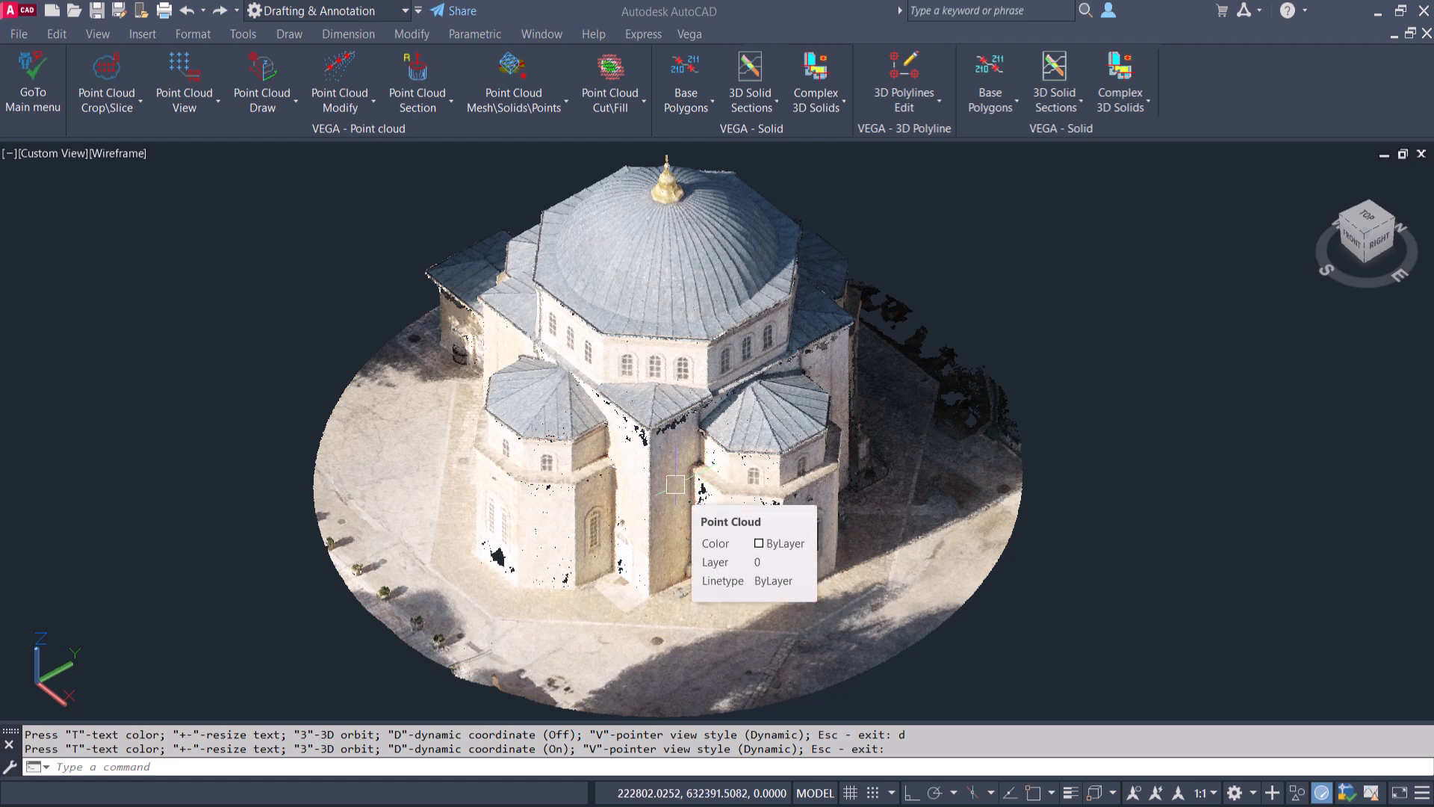
Step: Start the VEGA dynamic pointer on the domed church's point cloud and turn off its dynamic coordinates
left_click(201, 112)
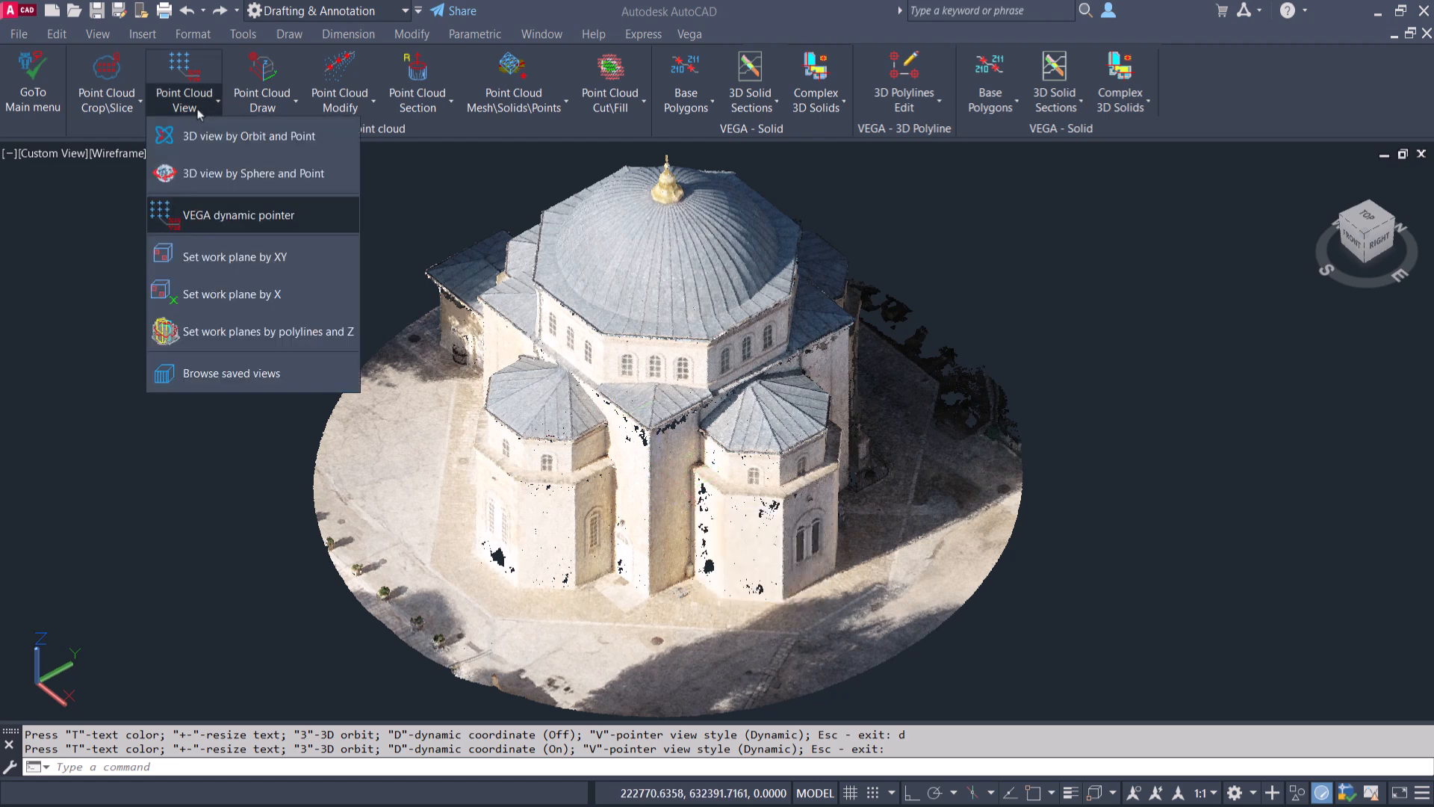
left_click(217, 217)
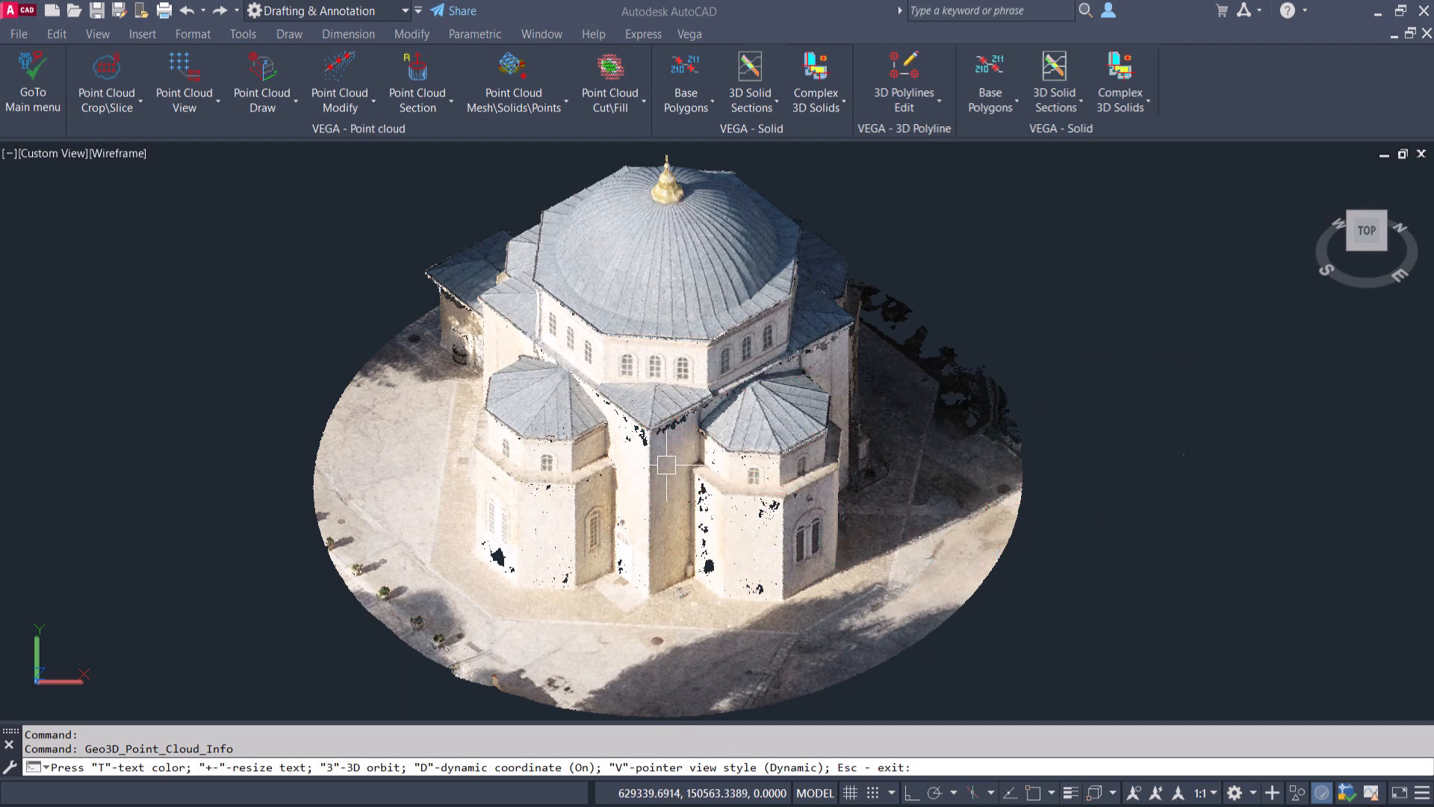
key("d")
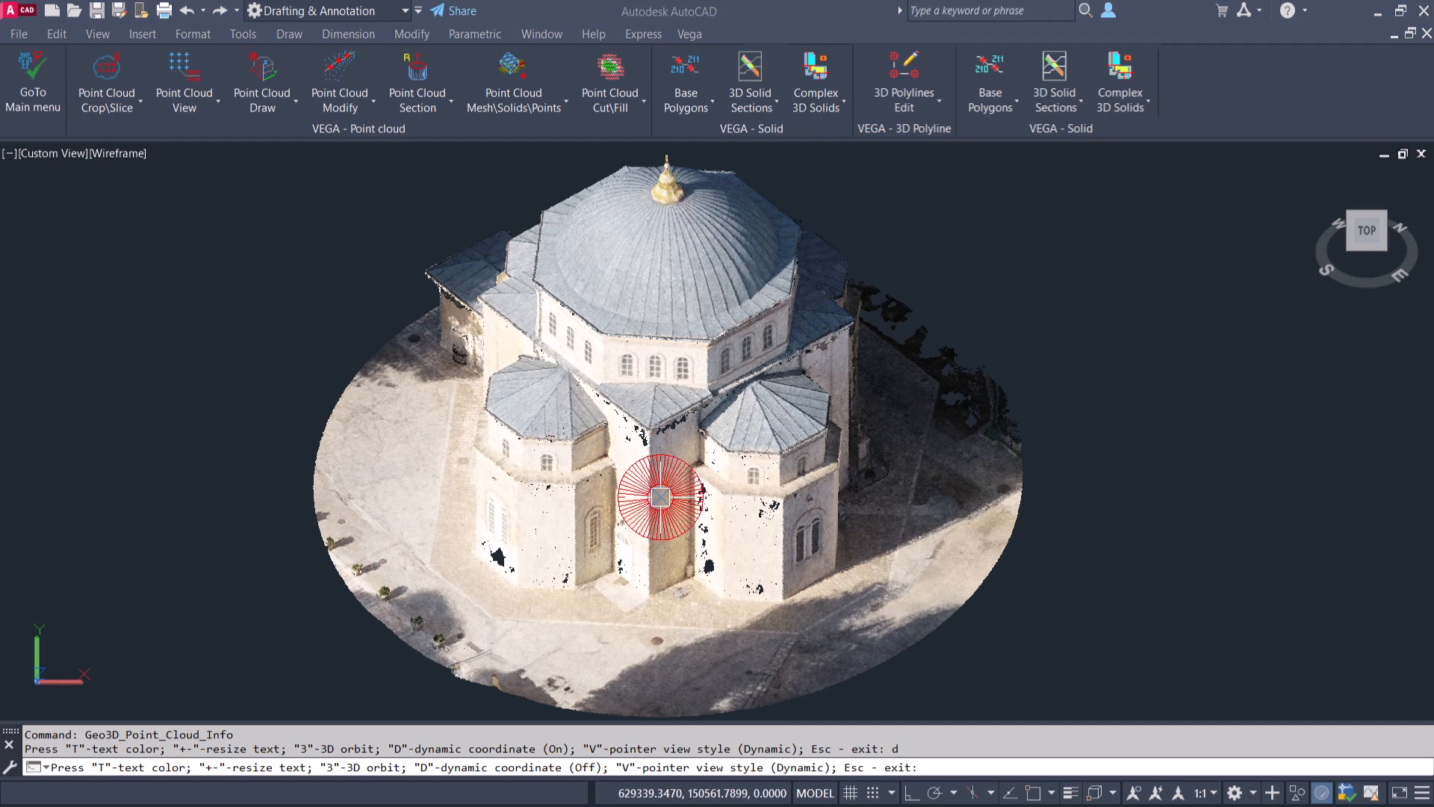
Step: Cycle the pointer's view style through Flexible dynamic and Flexible unchangeable to Unchangeable
key("v")
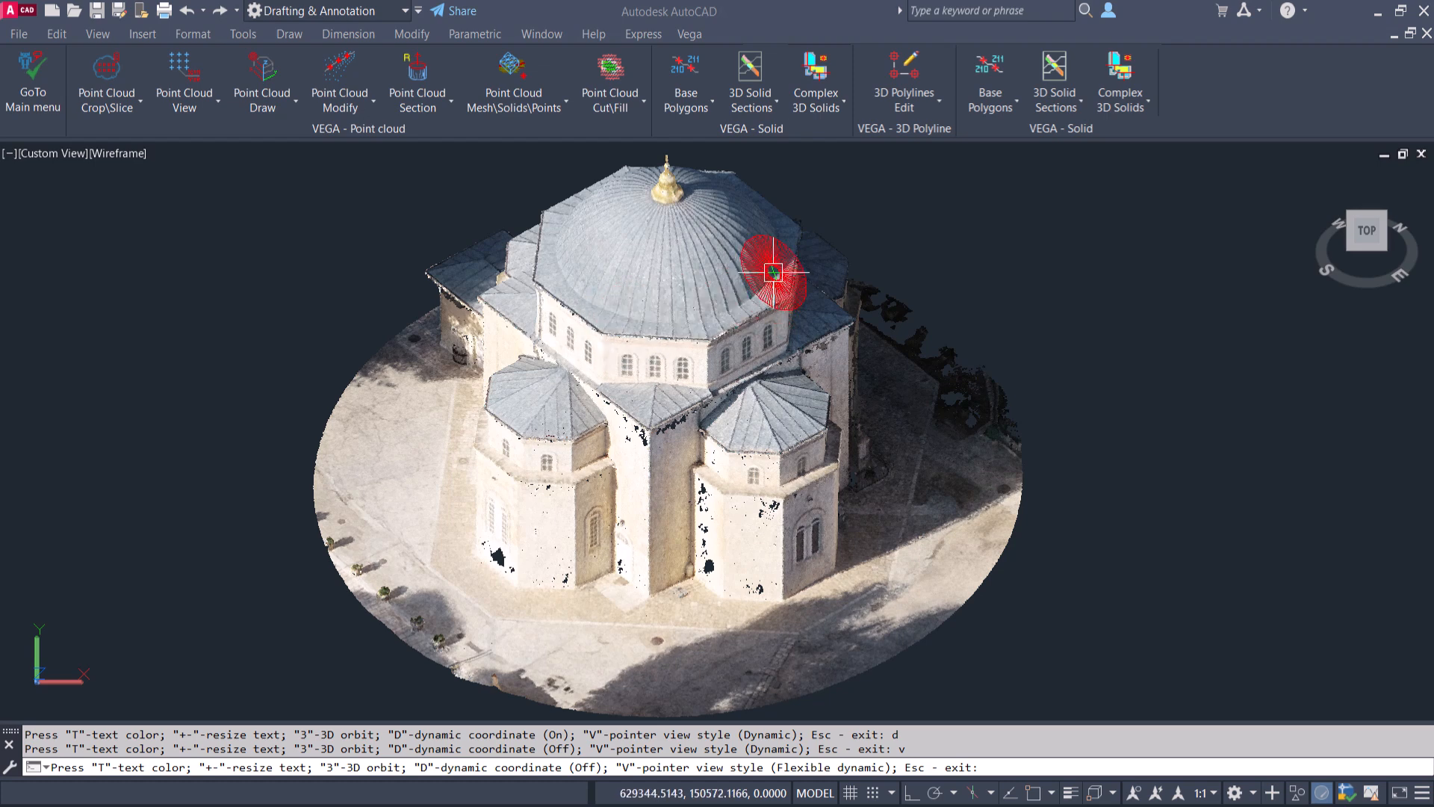
key("v")
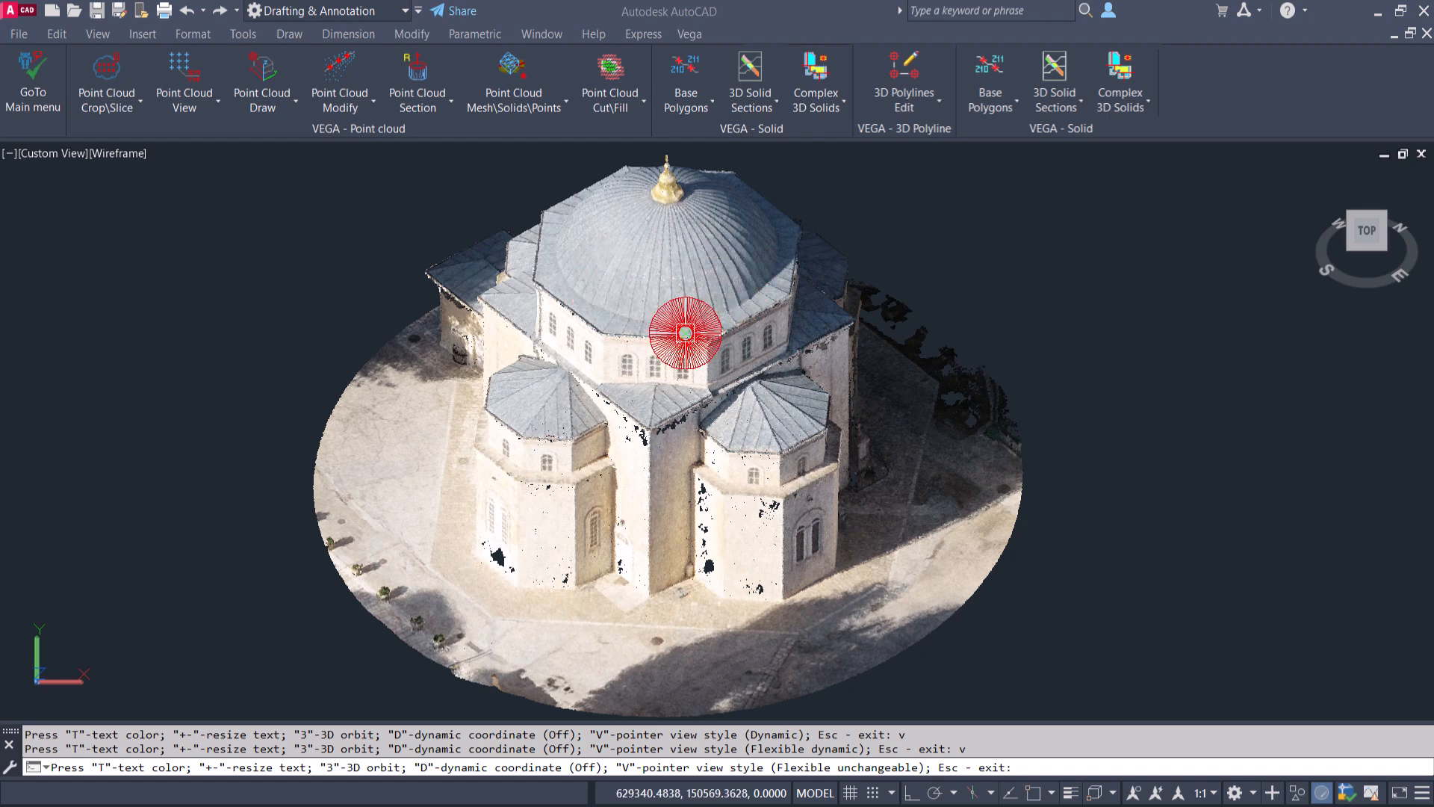
key("v")
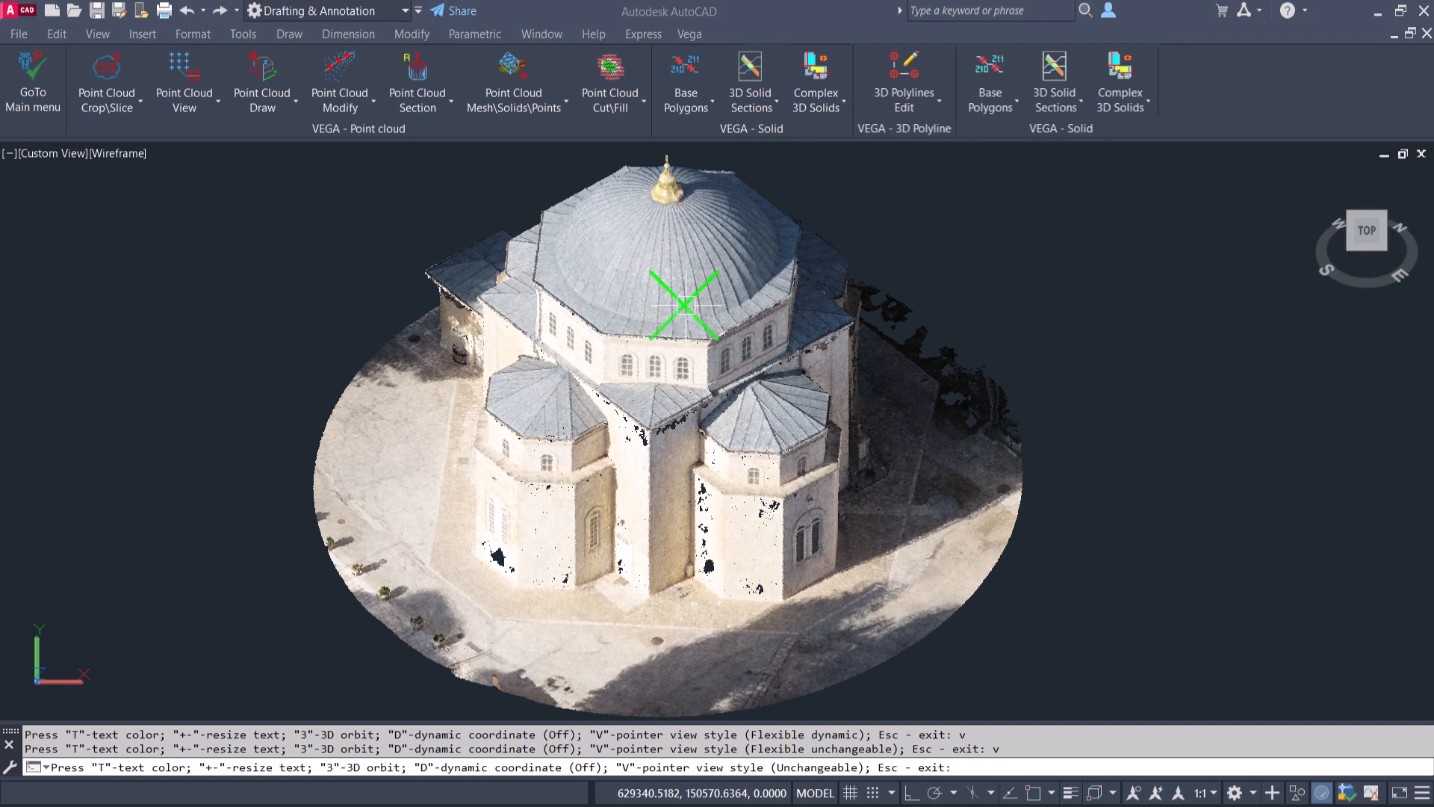
Step: Turn the dynamic coordinates on, set the pointer's view style to Flexible dynamic, and end the pointer command
key("d")
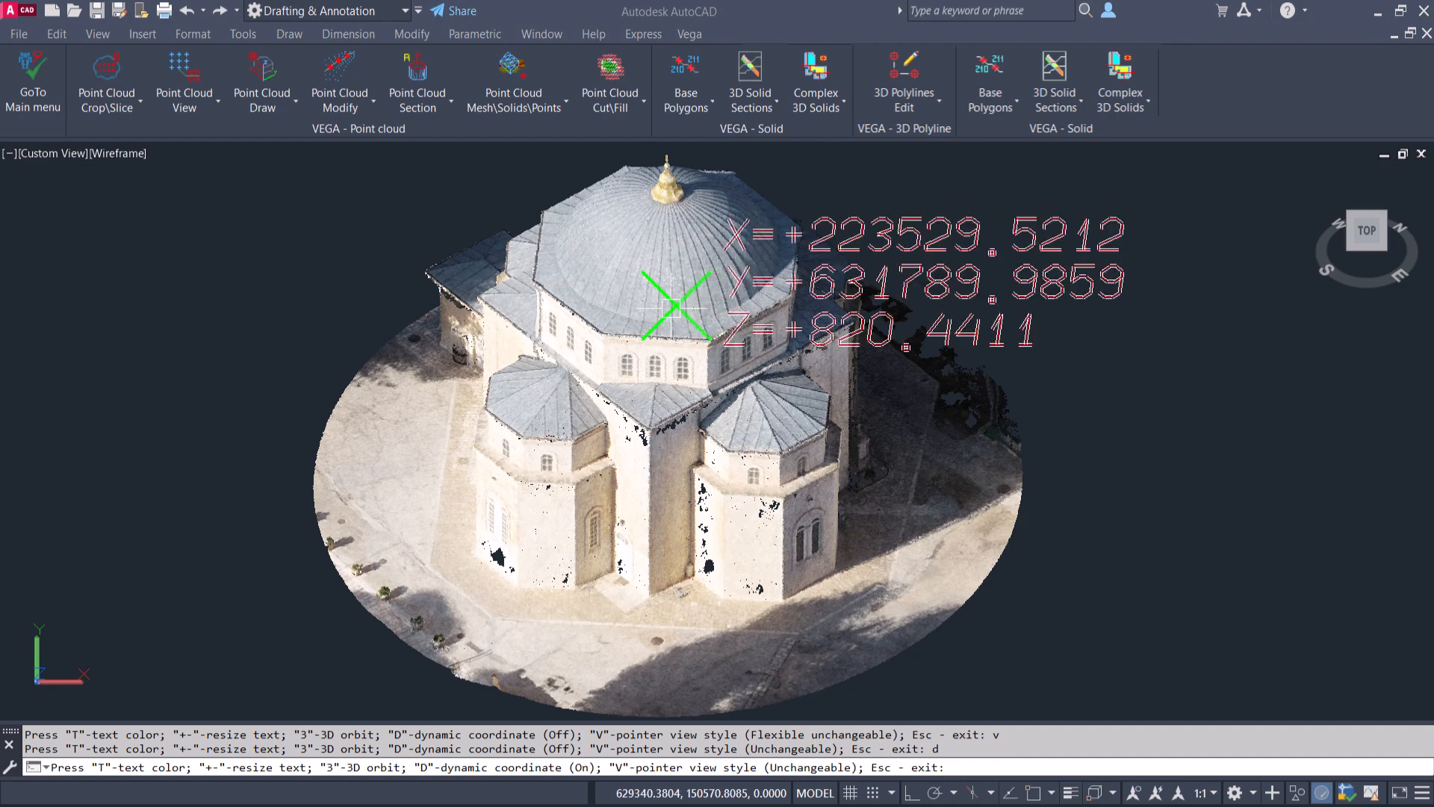
key("v")
key("v")
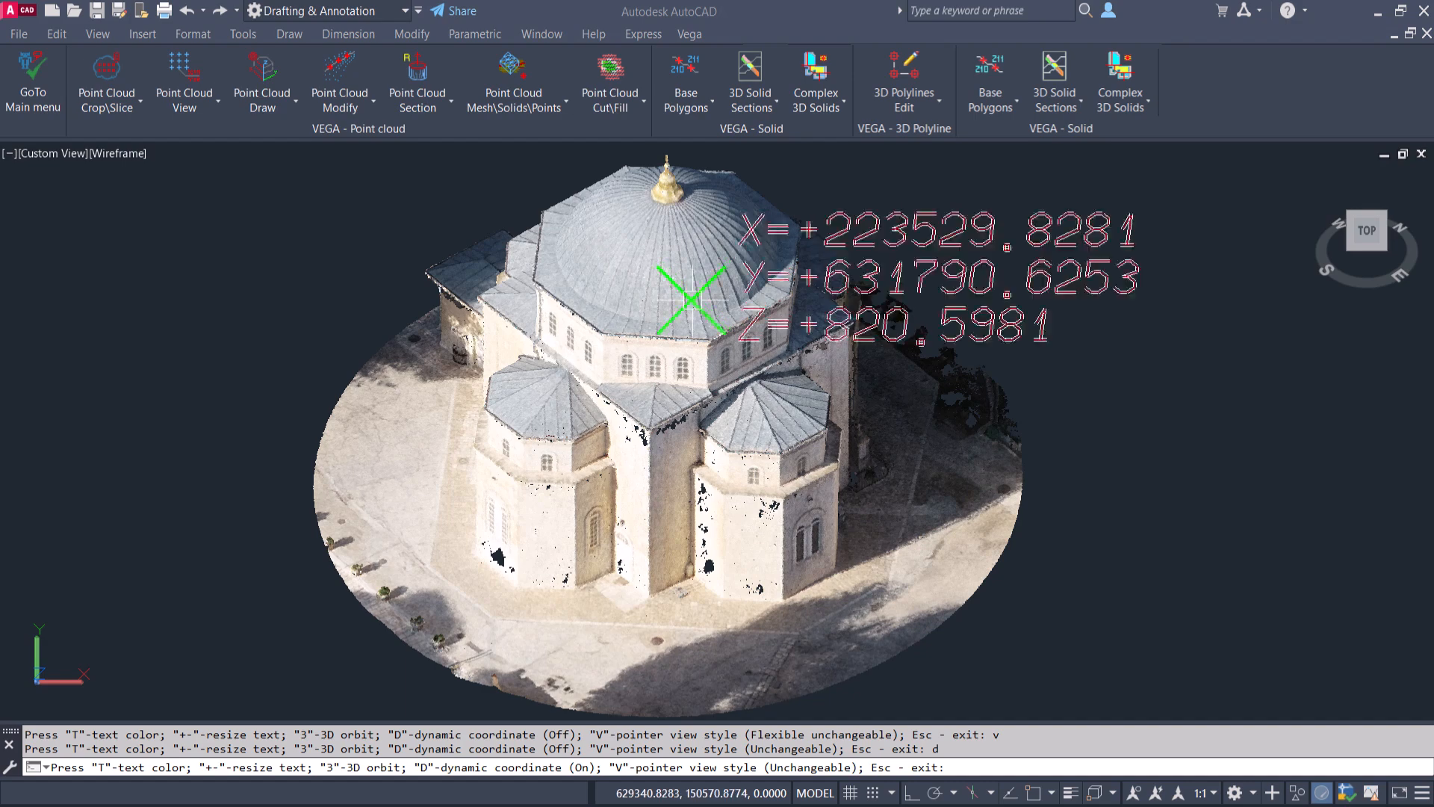
key("Escape")
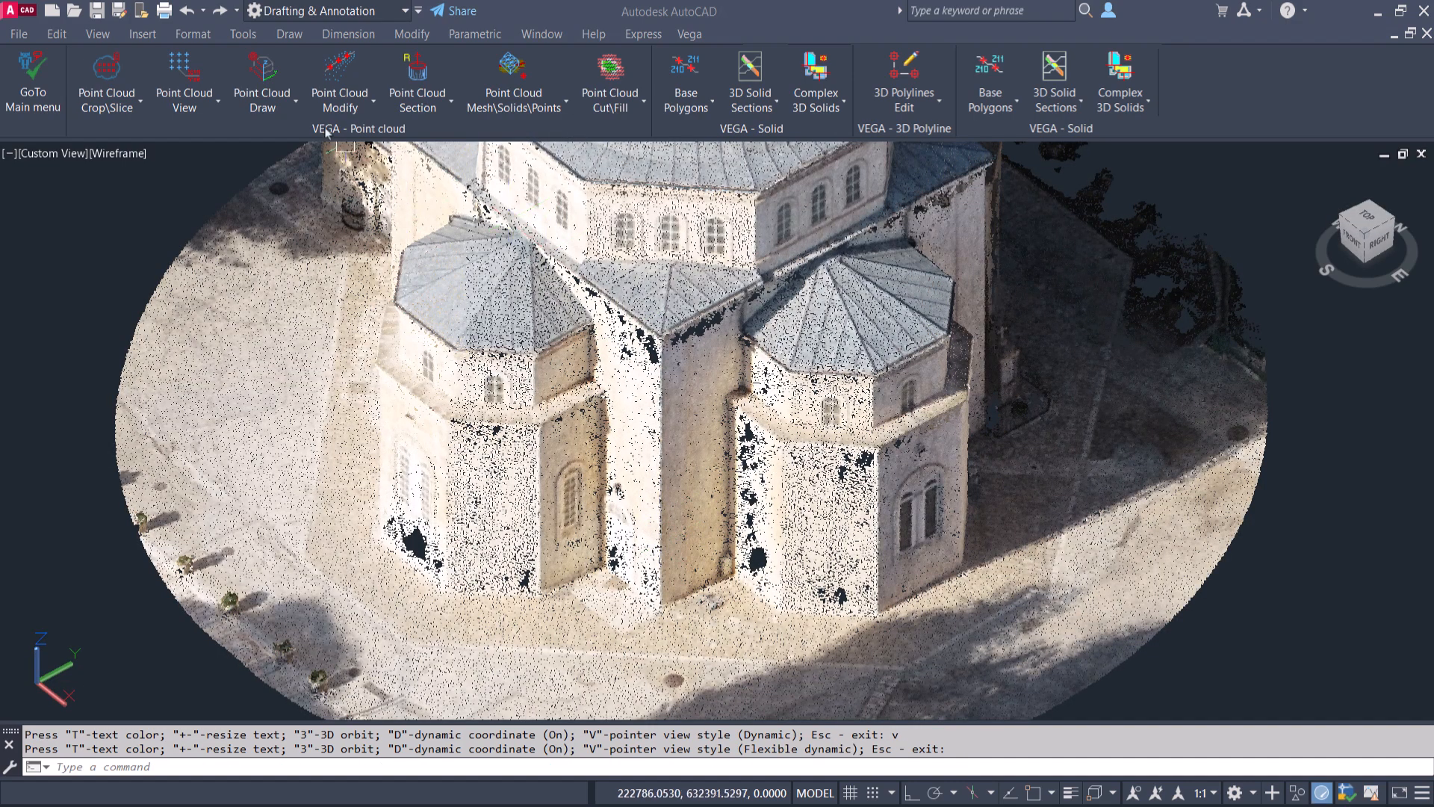
Step: Draw a vertical polyline by point cloud with the VEGA pointer, up the corner of the church's projecting middle wall
left_click(272, 108)
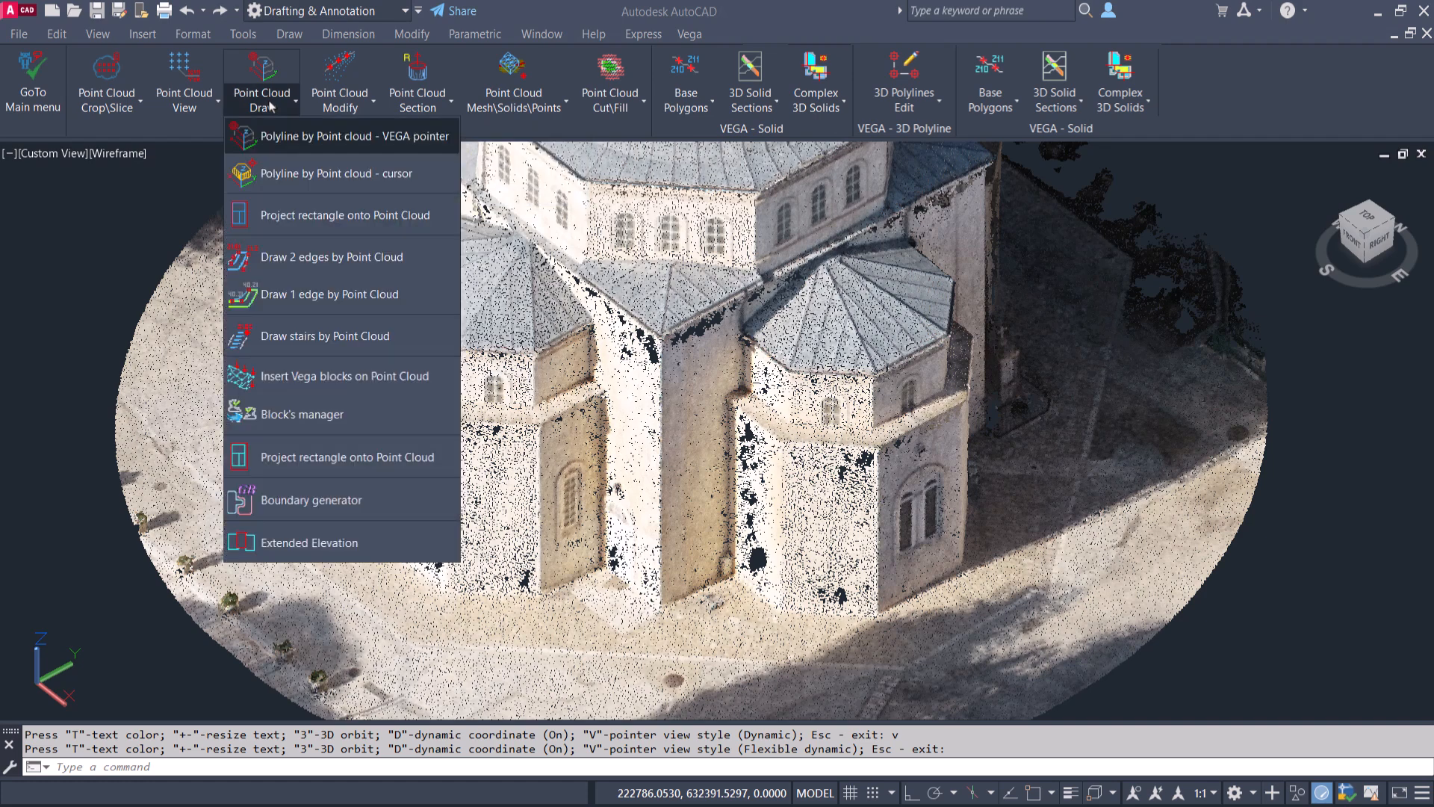
left_click(298, 139)
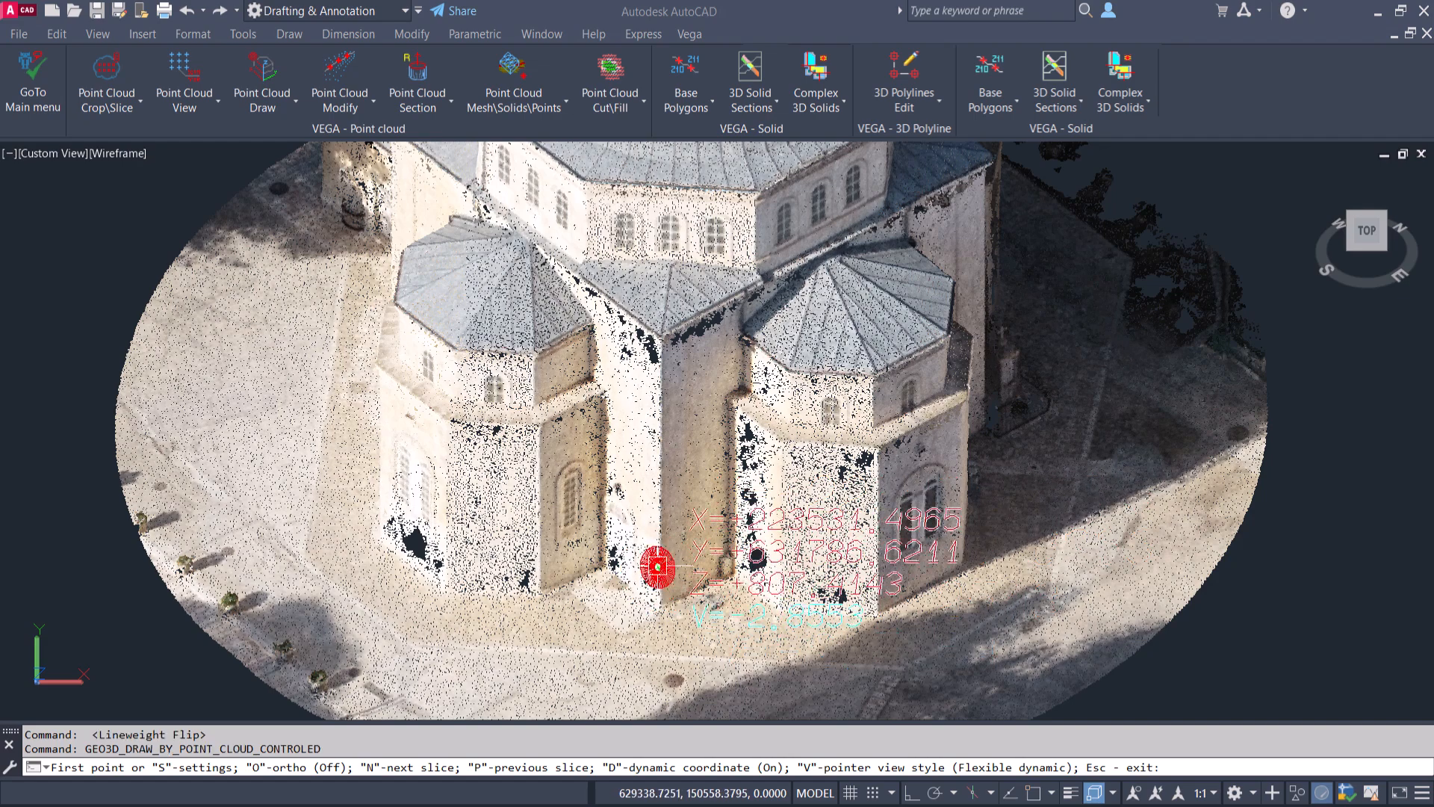
left_click(661, 561)
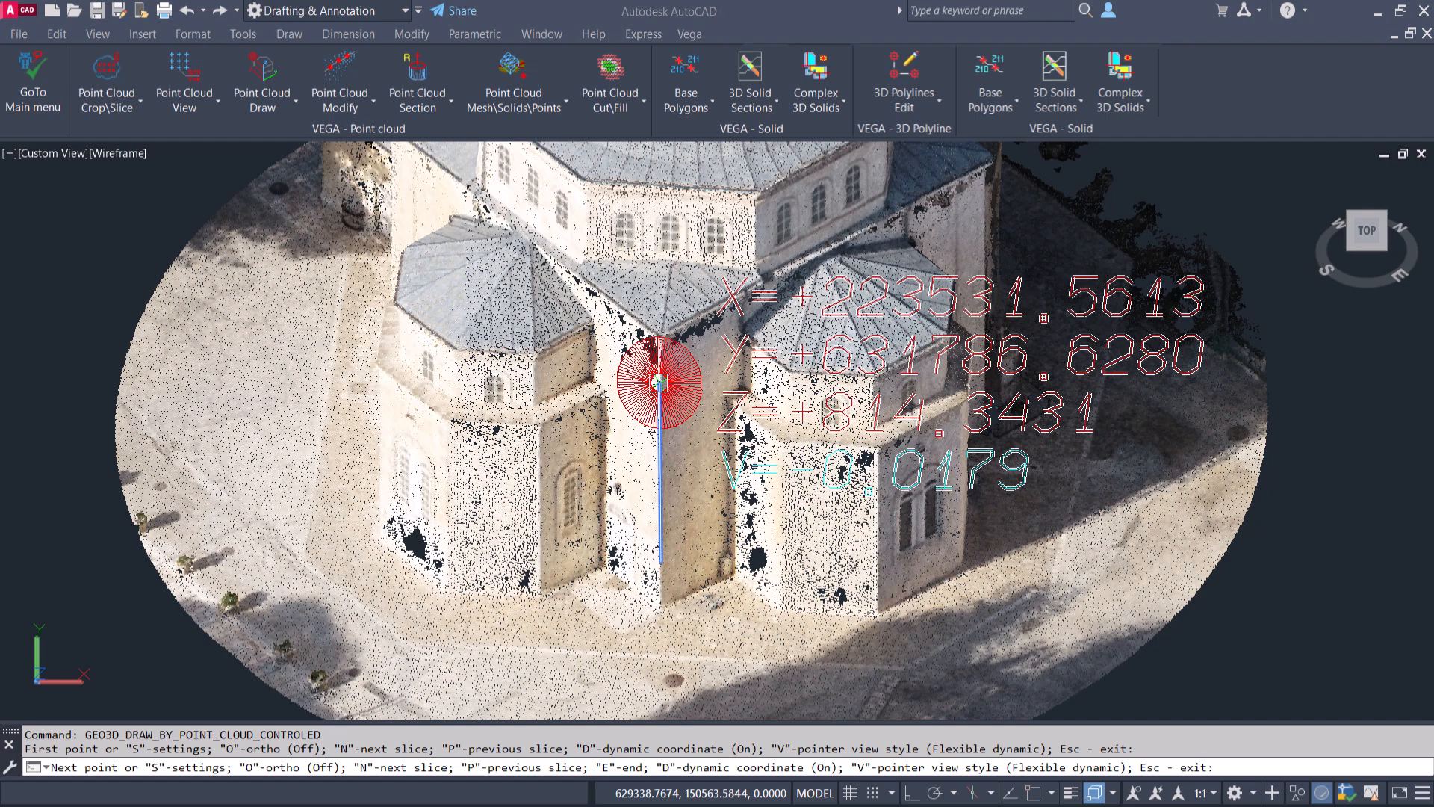
left_click(660, 381)
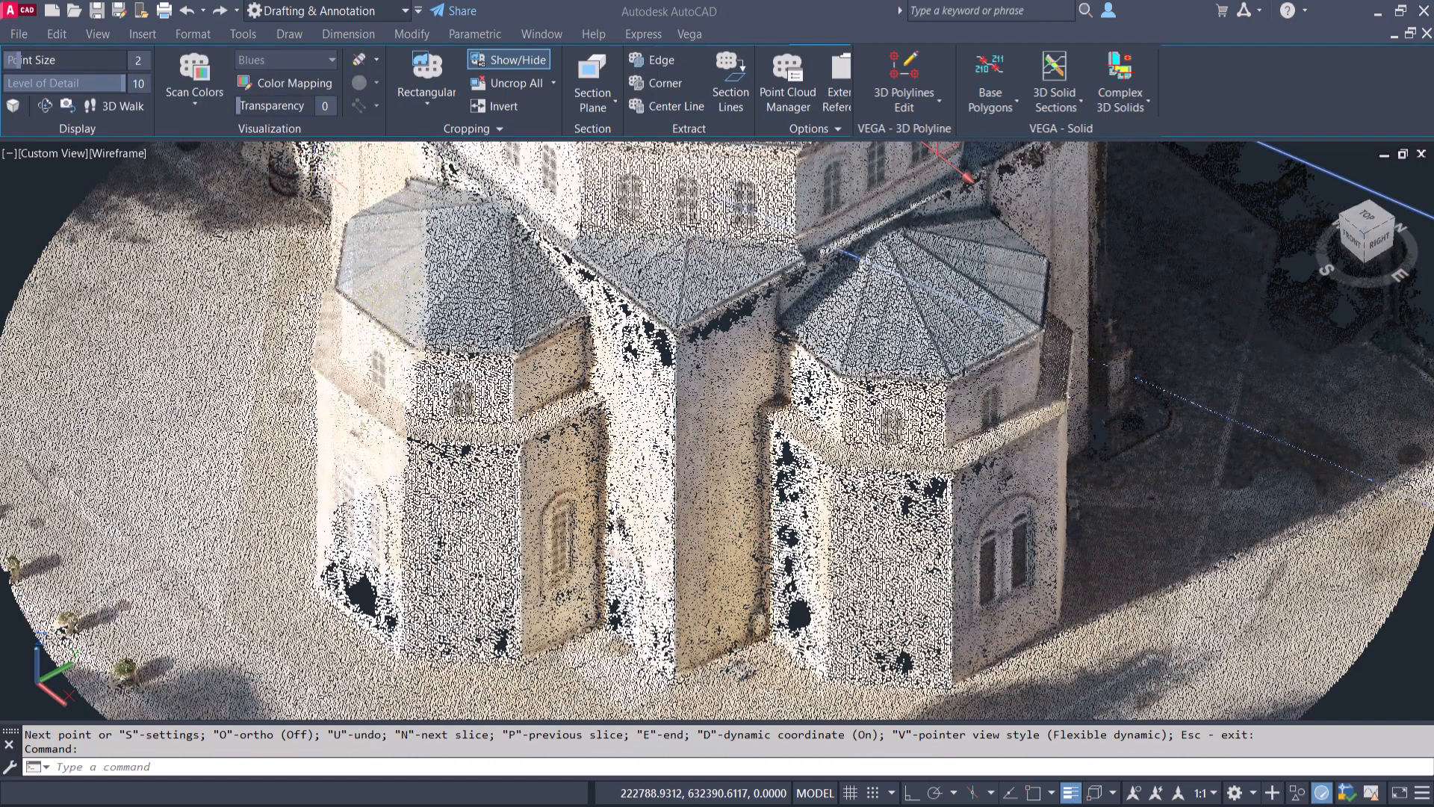
Step: Raise the church point cloud's transparency to 9 to inspect the polyline on the wall corner
left_click_drag(257, 107, 278, 109)
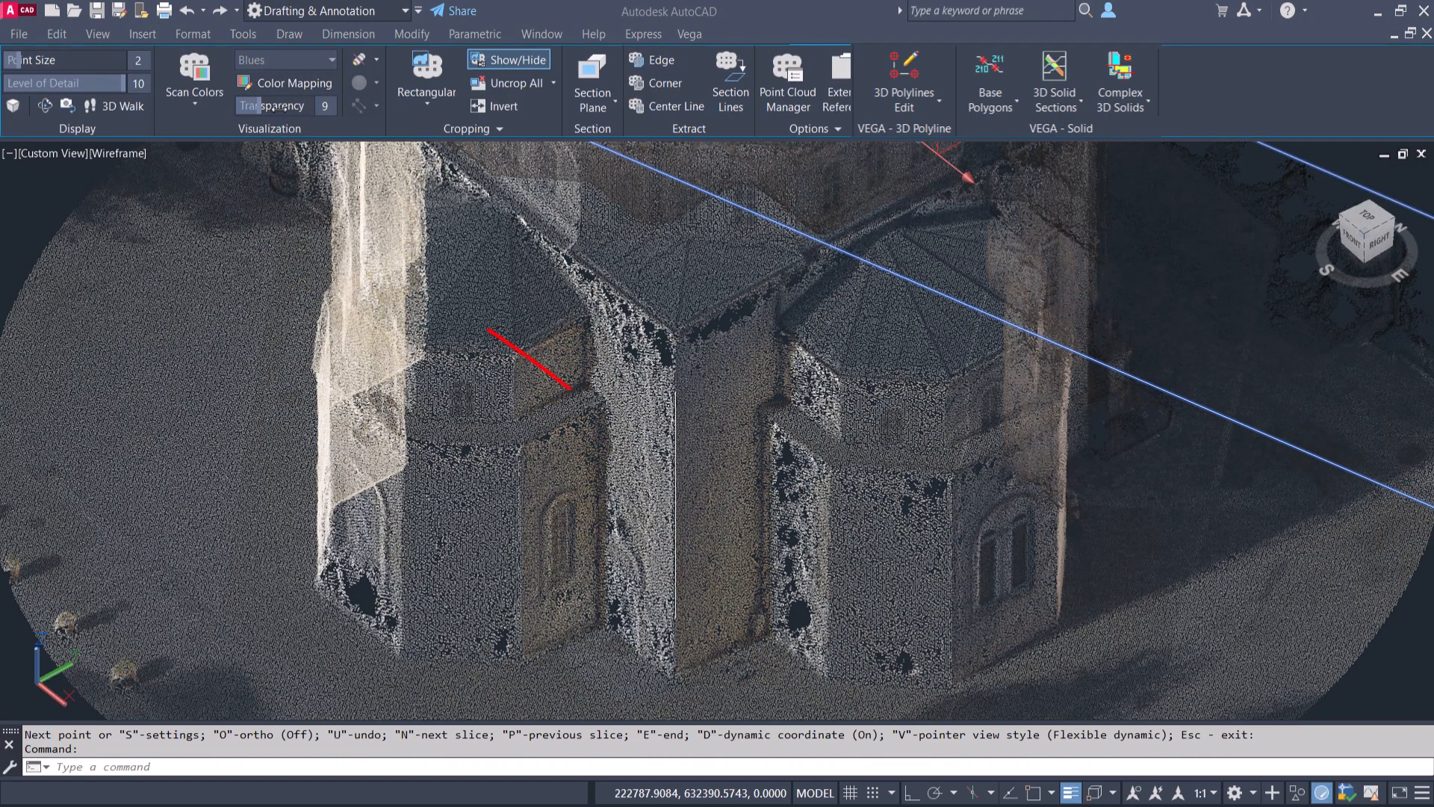